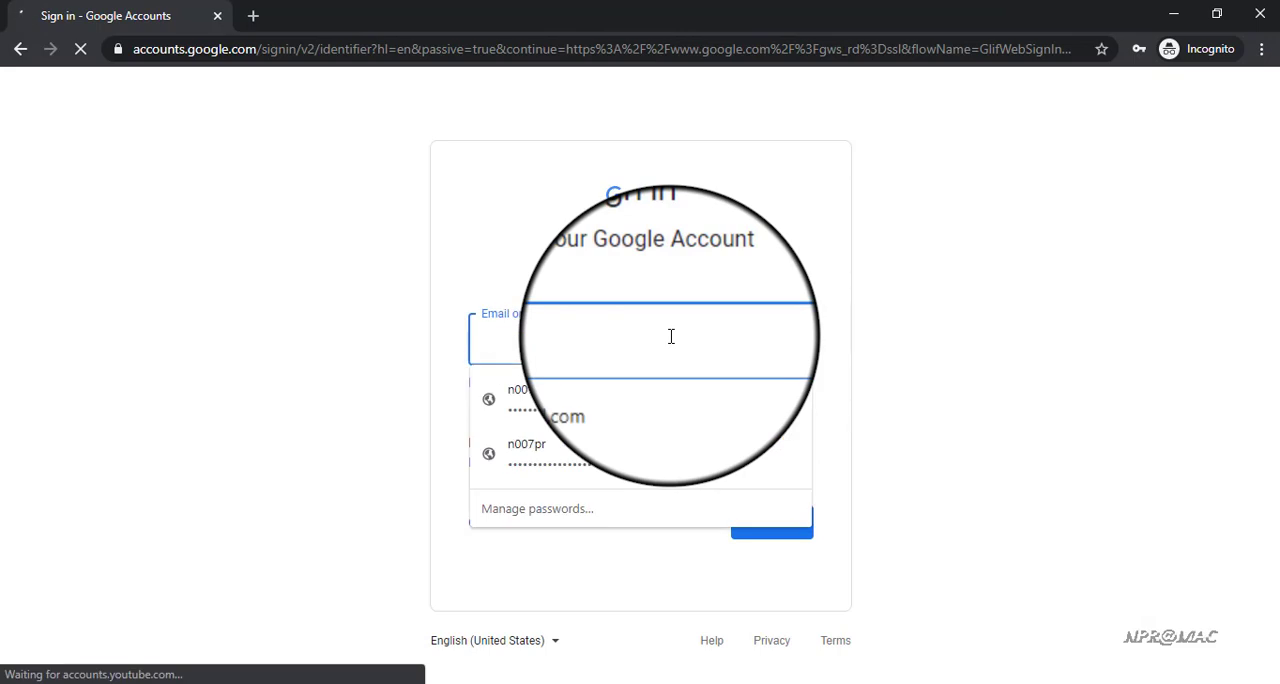
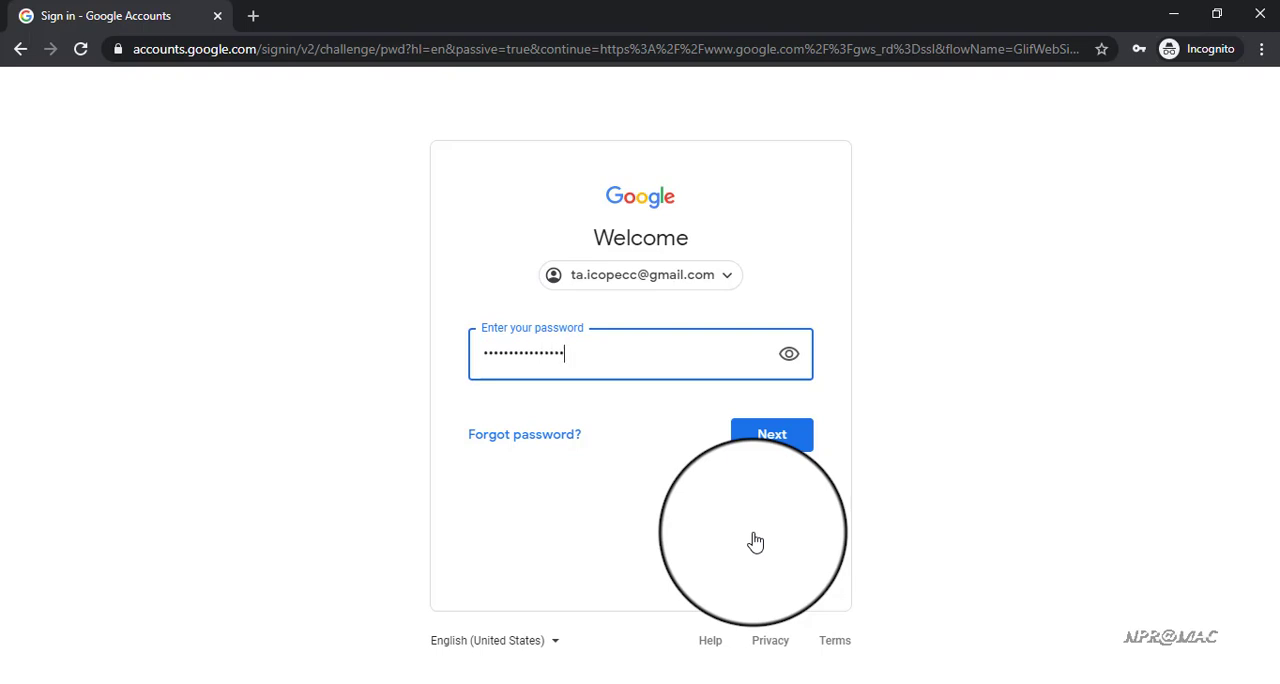
# Sign in to the Google account by entering its email address and the account password
pyautogui.press('Return')
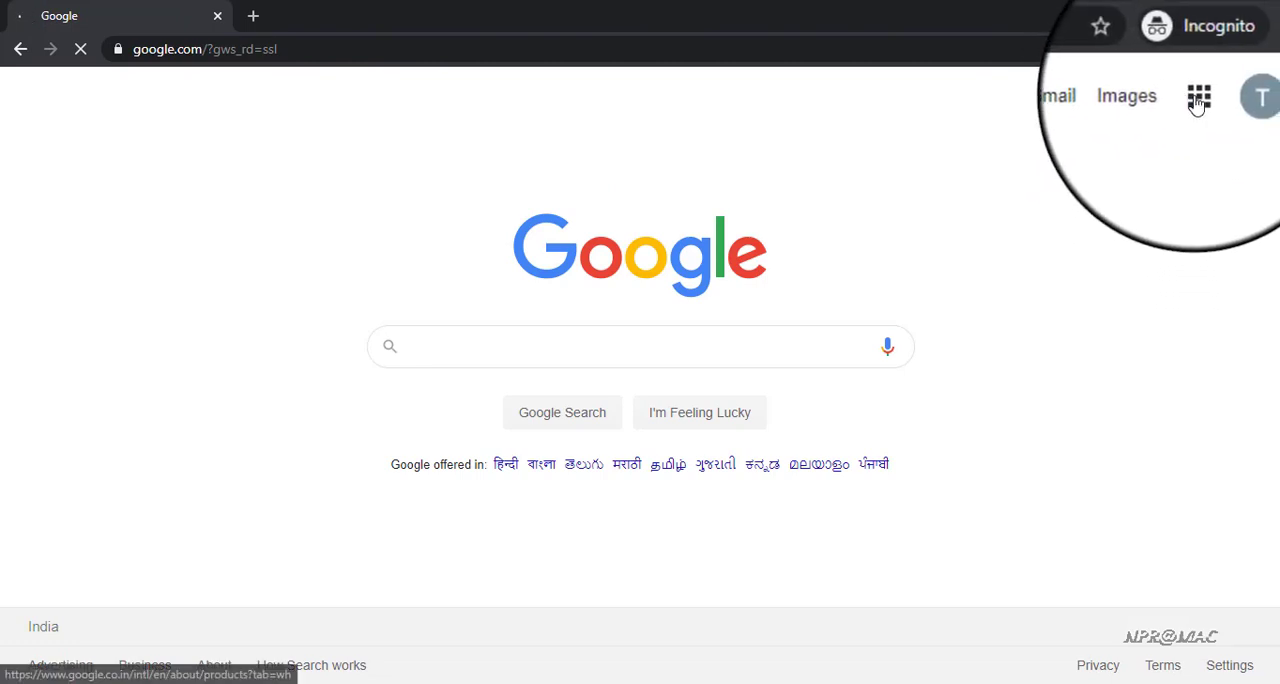
# Create a Google Calendar event titled "webinar" on May 16, 2020, from 8:30pm to 9:30pm
pyautogui.click(1199, 96)
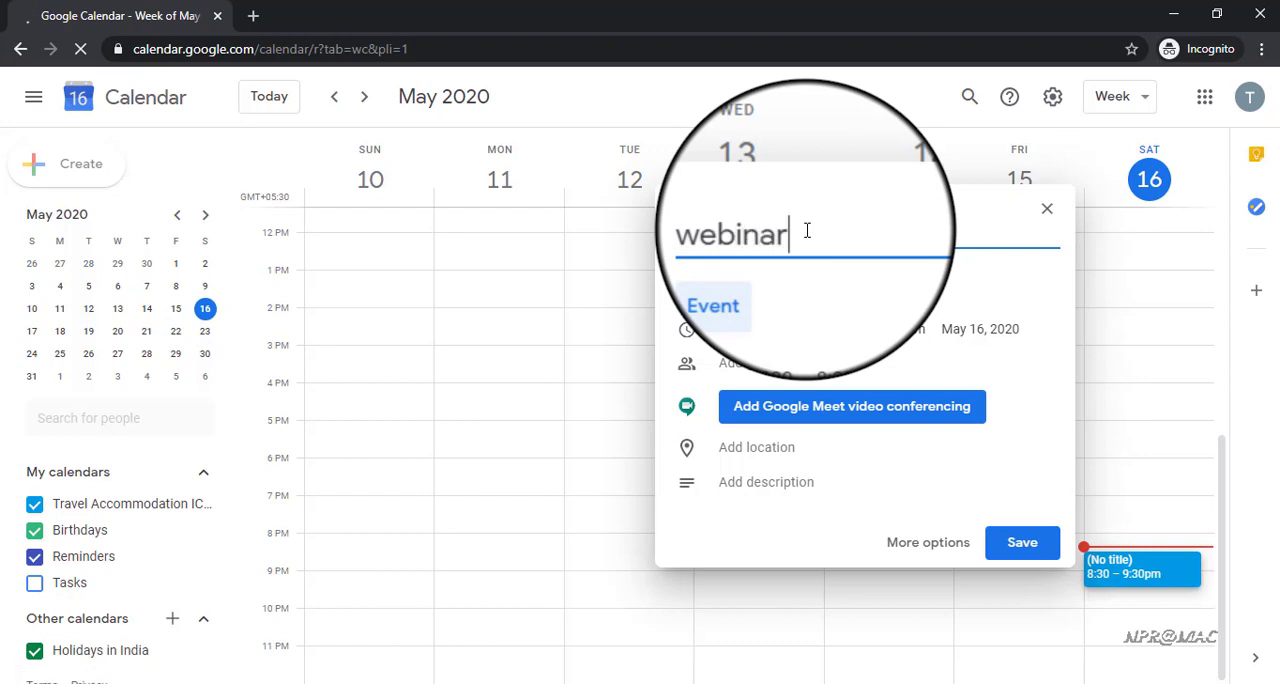
pyautogui.click(767, 327)
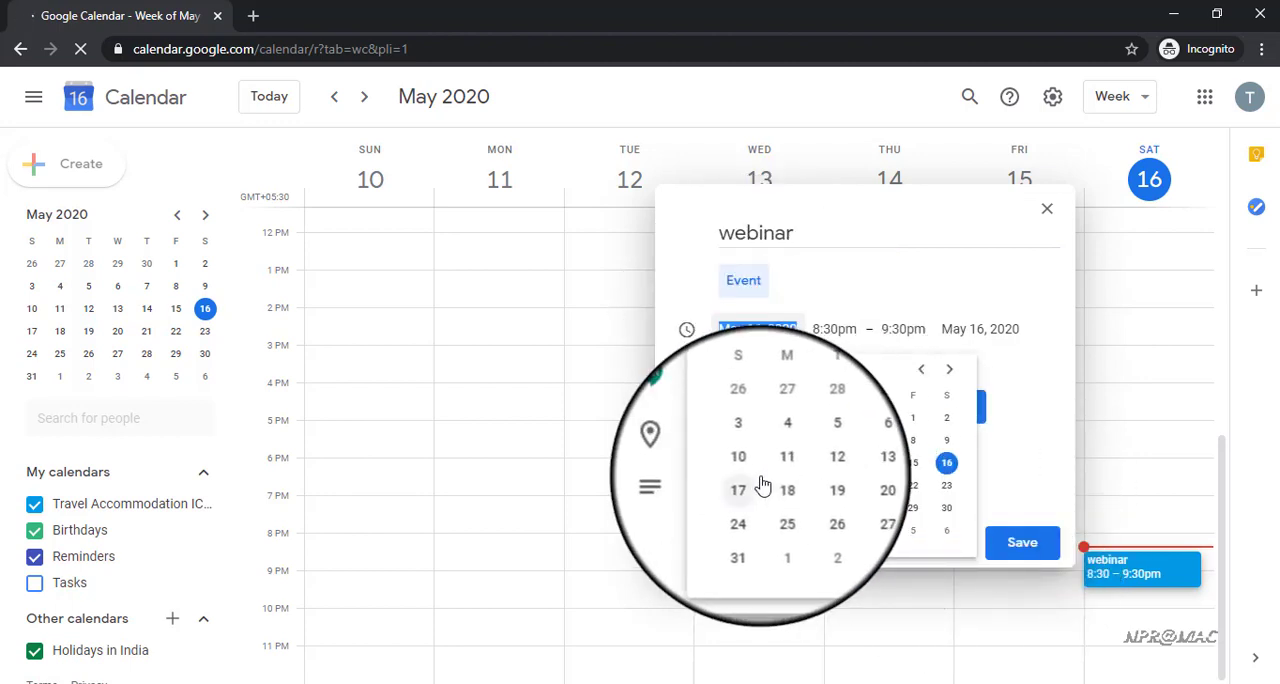
pyautogui.click(946, 464)
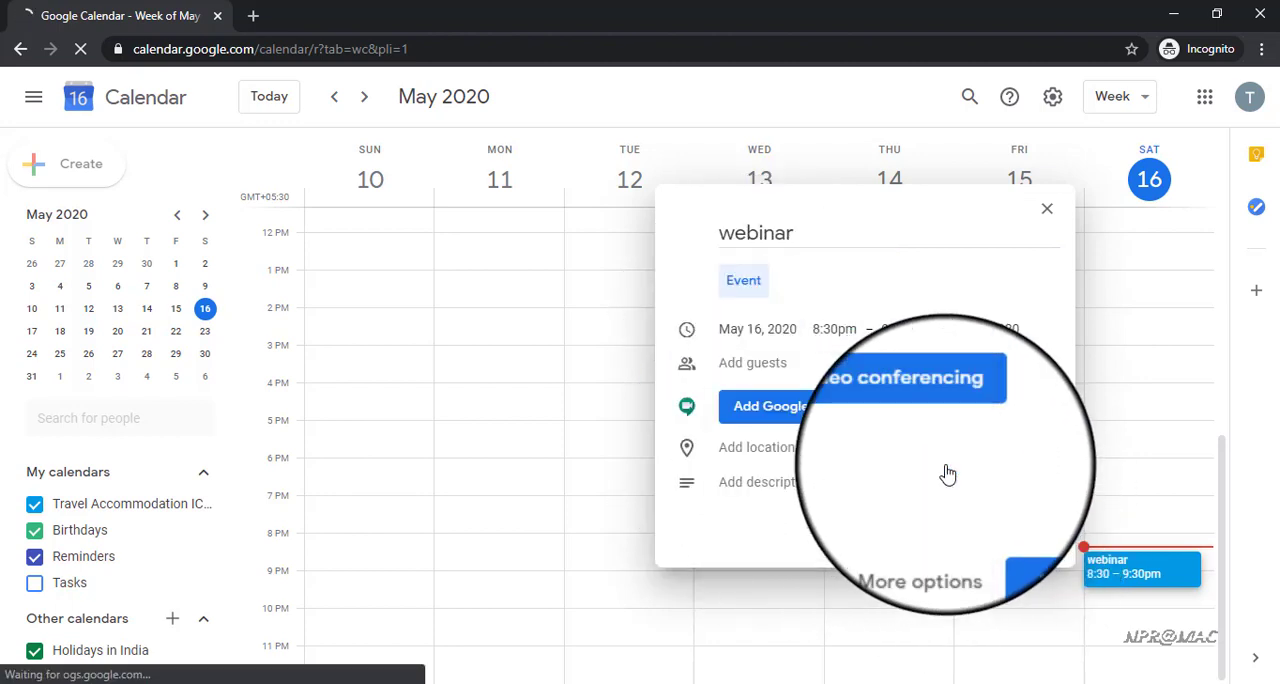
pyautogui.click(863, 332)
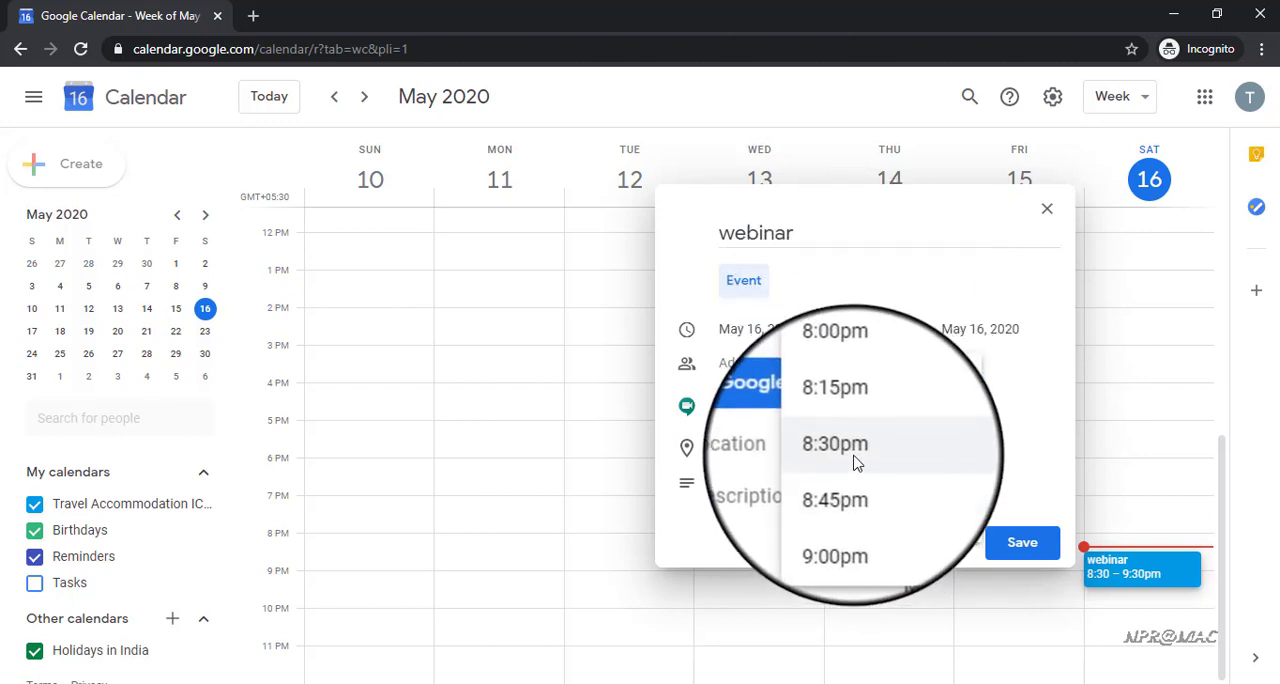
pyautogui.click(852, 450)
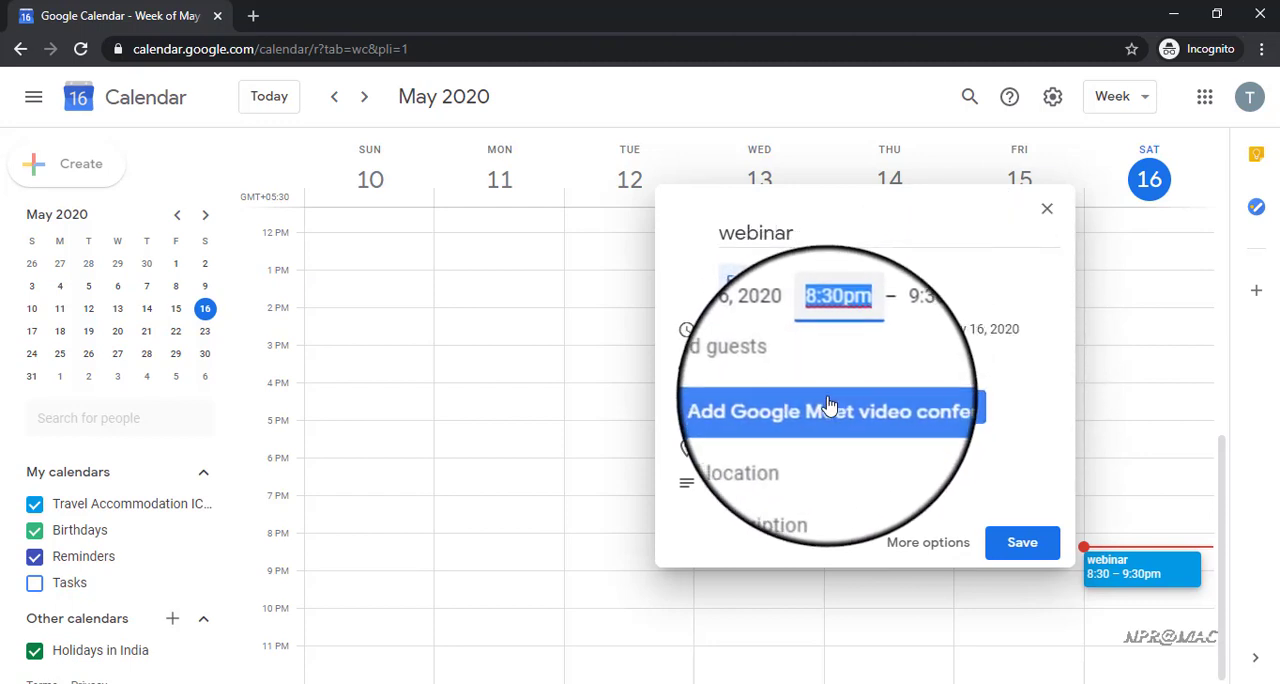
# Add Google Meet video conferencing in the webinar event's full options and copy its meeting link
pyautogui.click(914, 546)
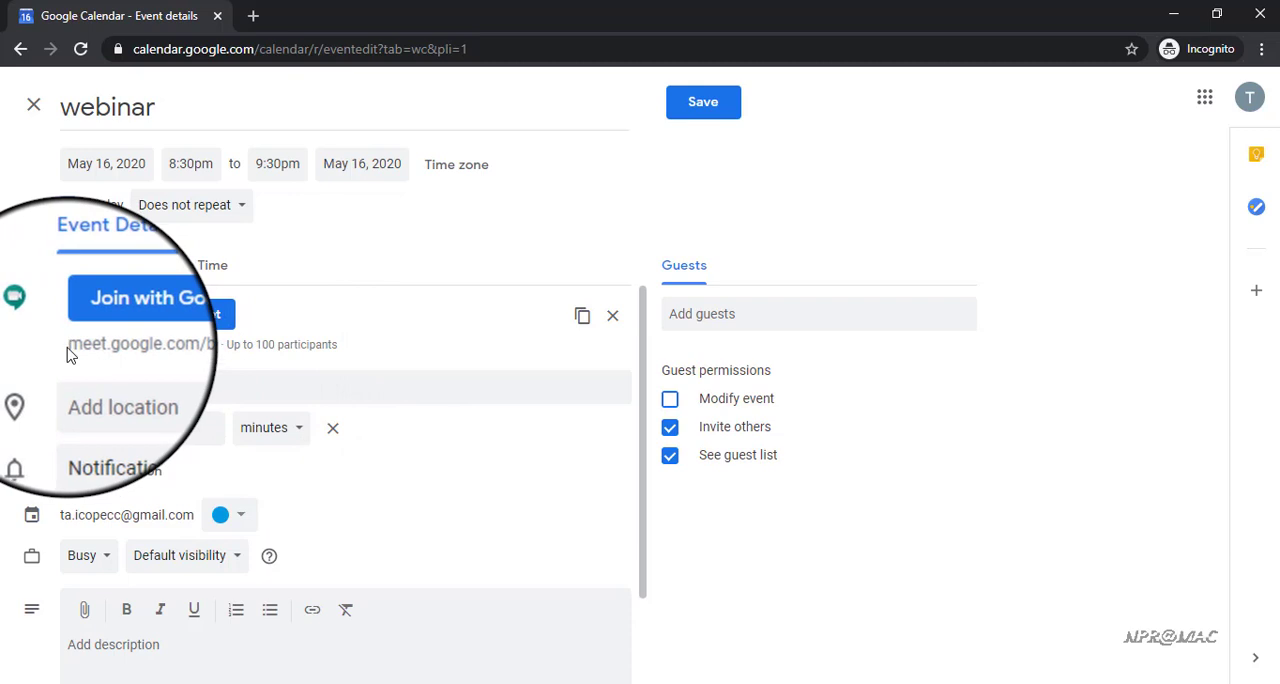
pyautogui.moveTo(72, 344); pyautogui.dragTo(220, 350)
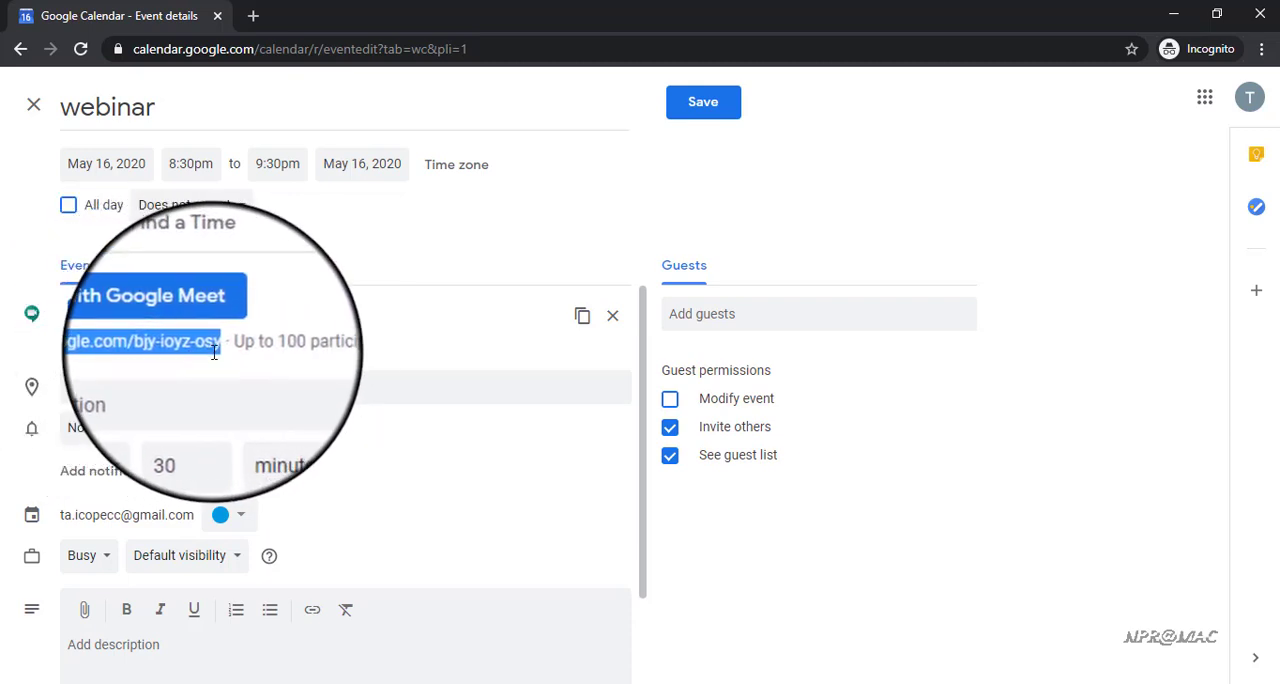
pyautogui.click(583, 320)
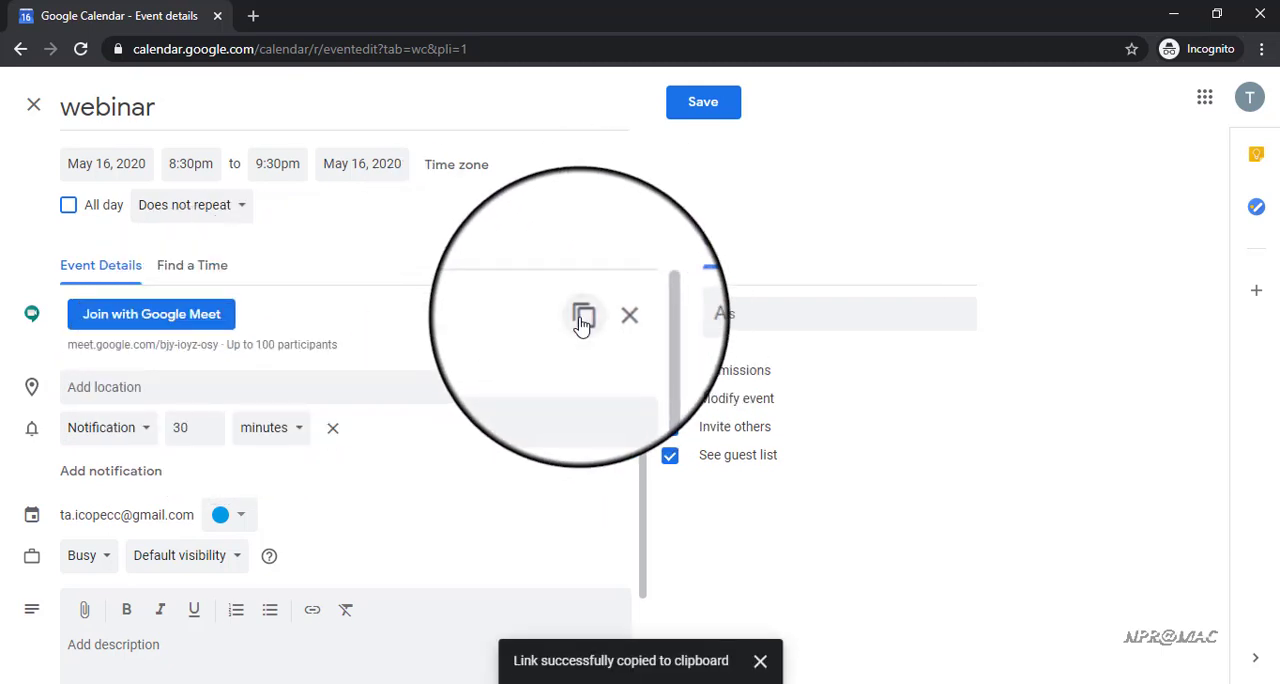
pyautogui.click(142, 430)
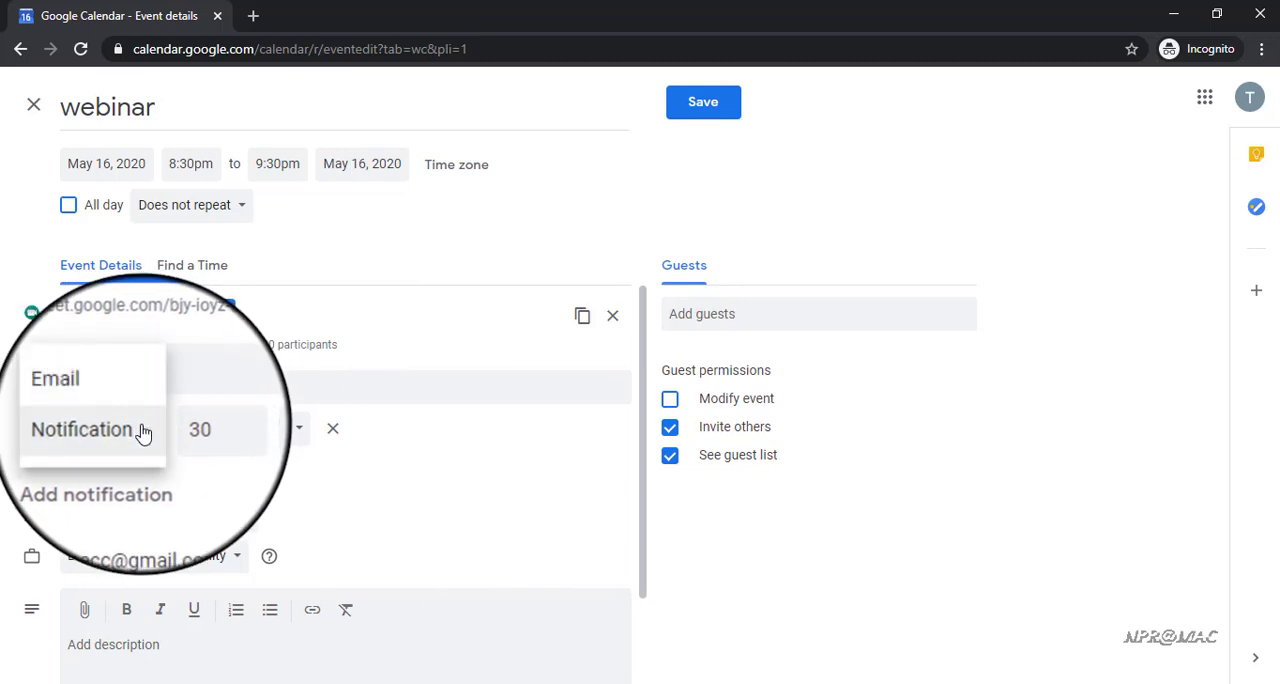
pyautogui.click(121, 413)
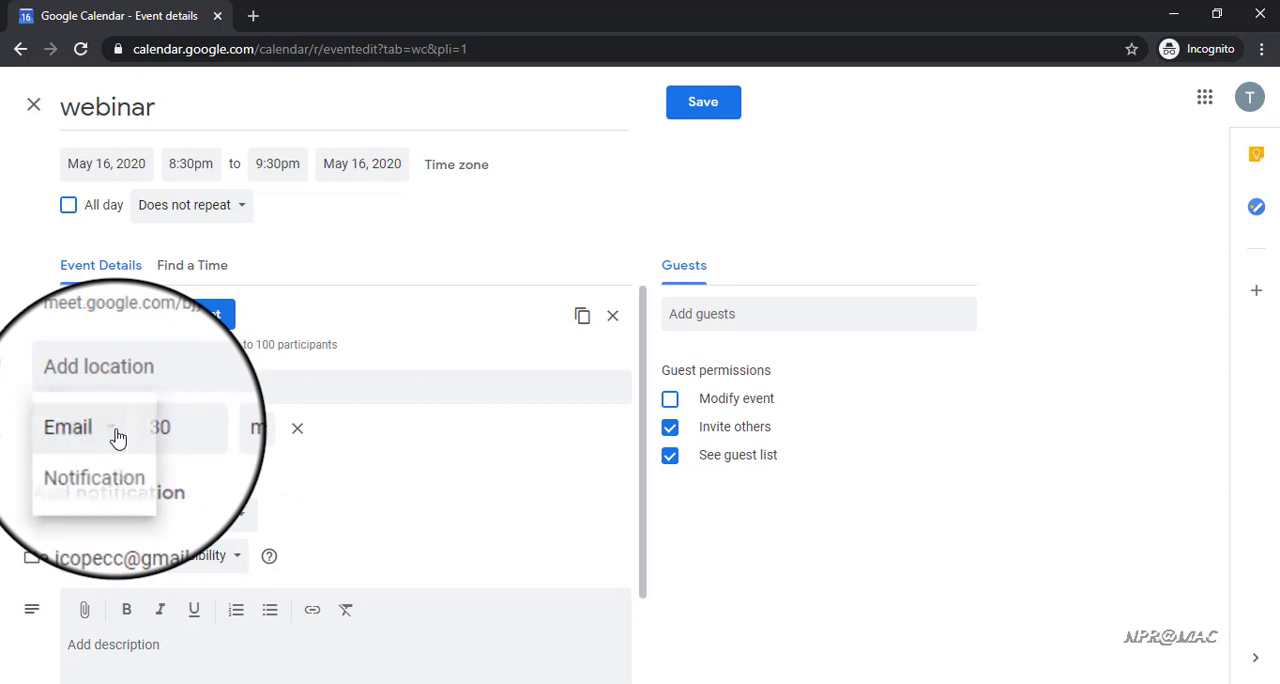
pyautogui.click(109, 462)
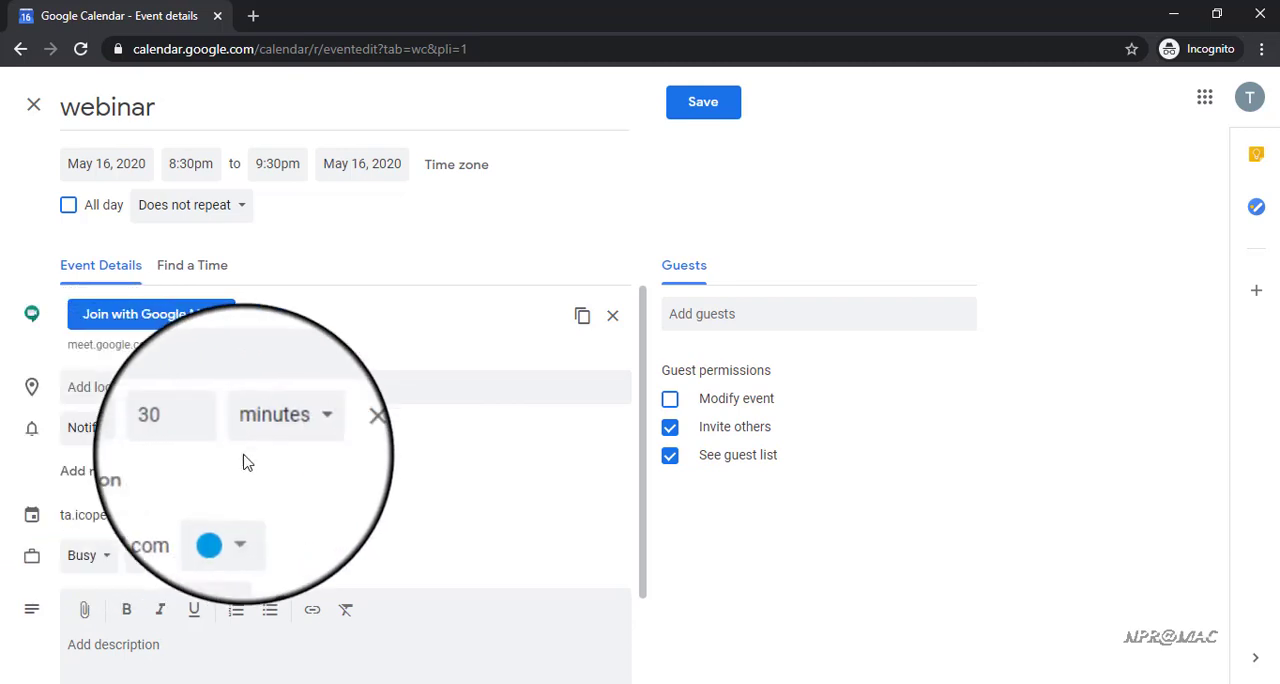
# Add a guest to the webinar event by searching for and choosing the guest's email address
pyautogui.click(725, 318)
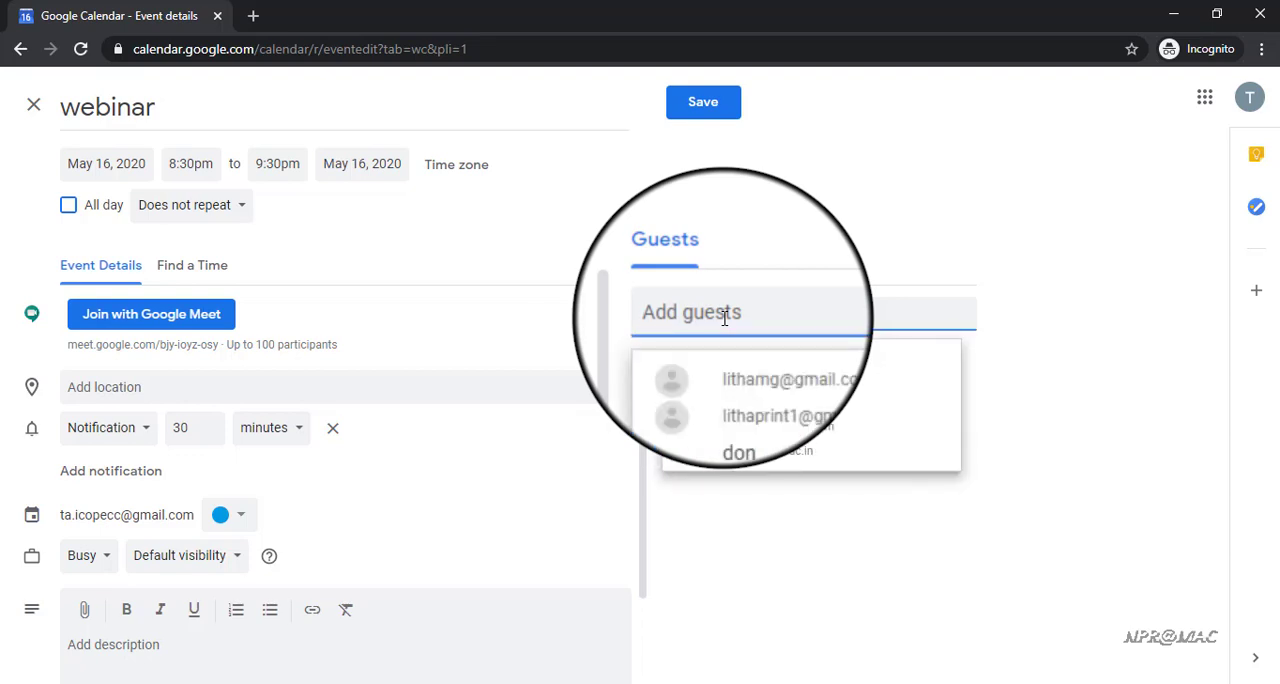
pyautogui.write('n00')
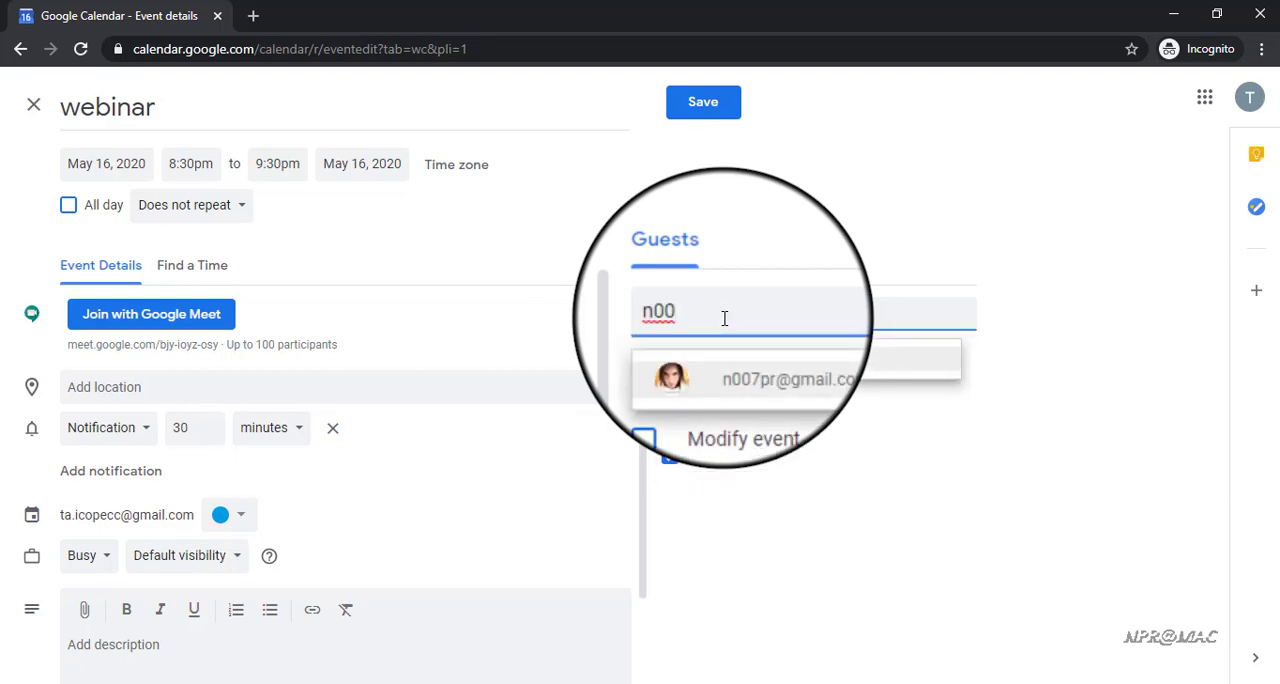
pyautogui.click(733, 357)
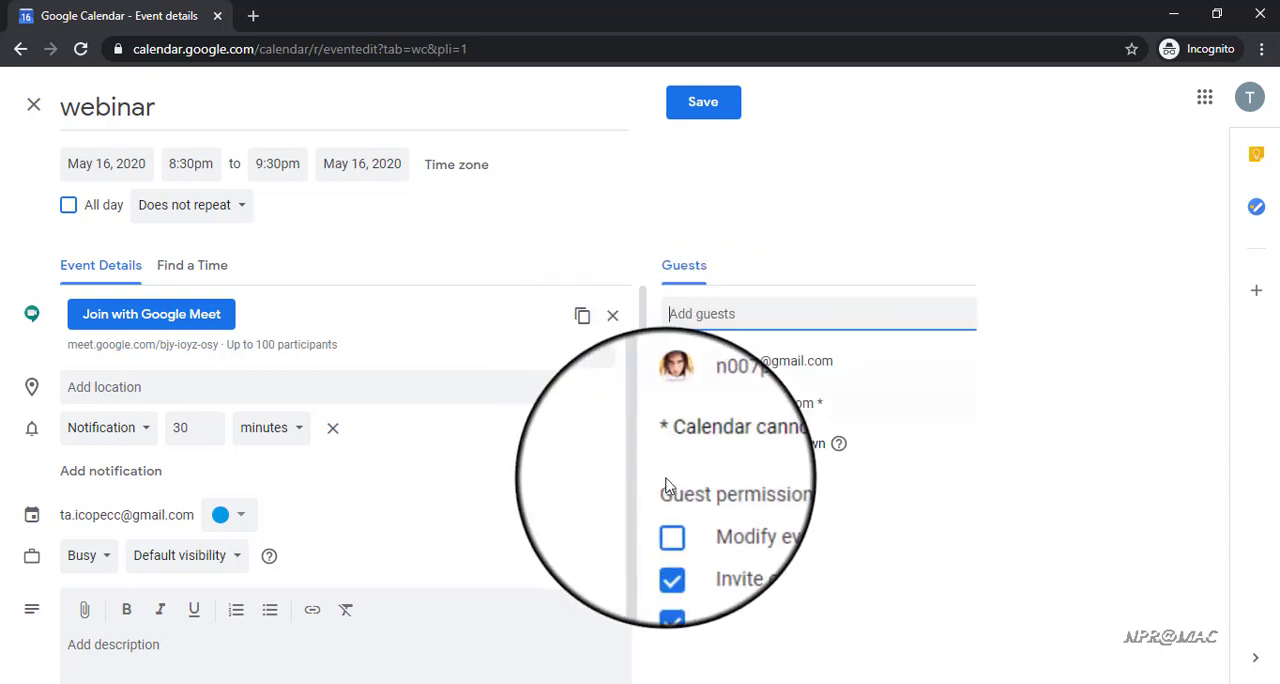
# Save the webinar event with invitation emails sent to the guests, and dismiss the prompt about better notifications
pyautogui.moveTo(645, 462); pyautogui.dragTo(651, 571)
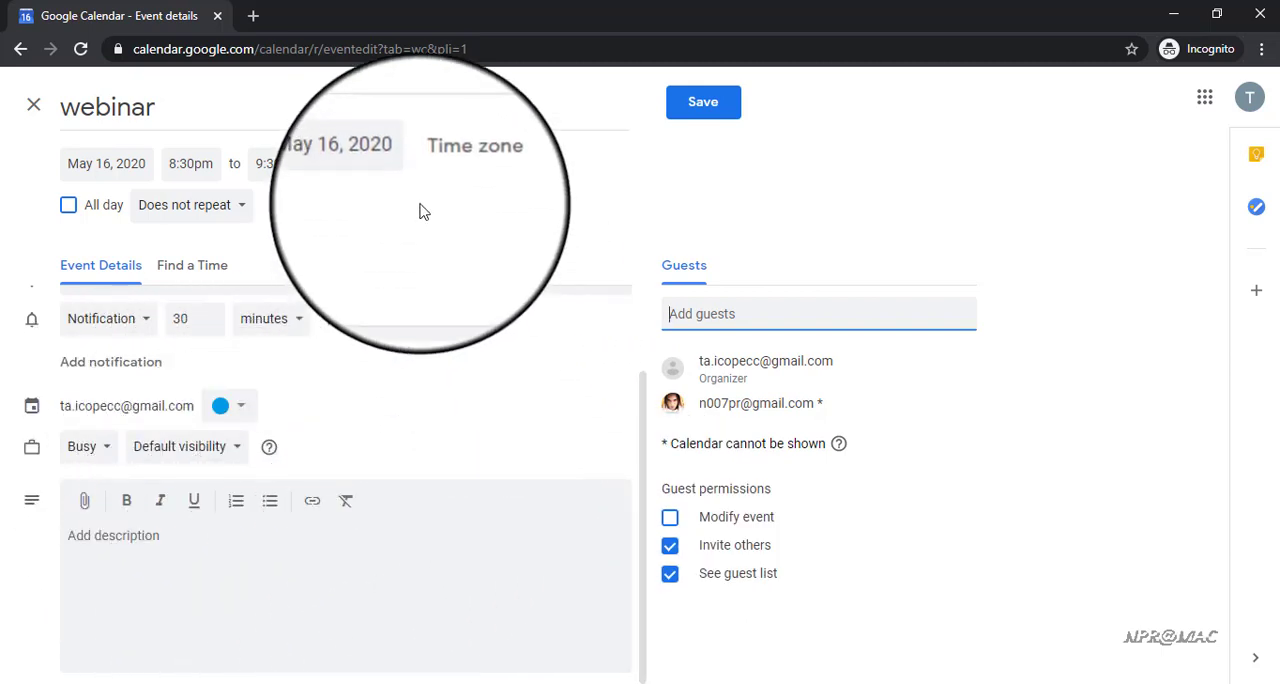
pyautogui.click(711, 105)
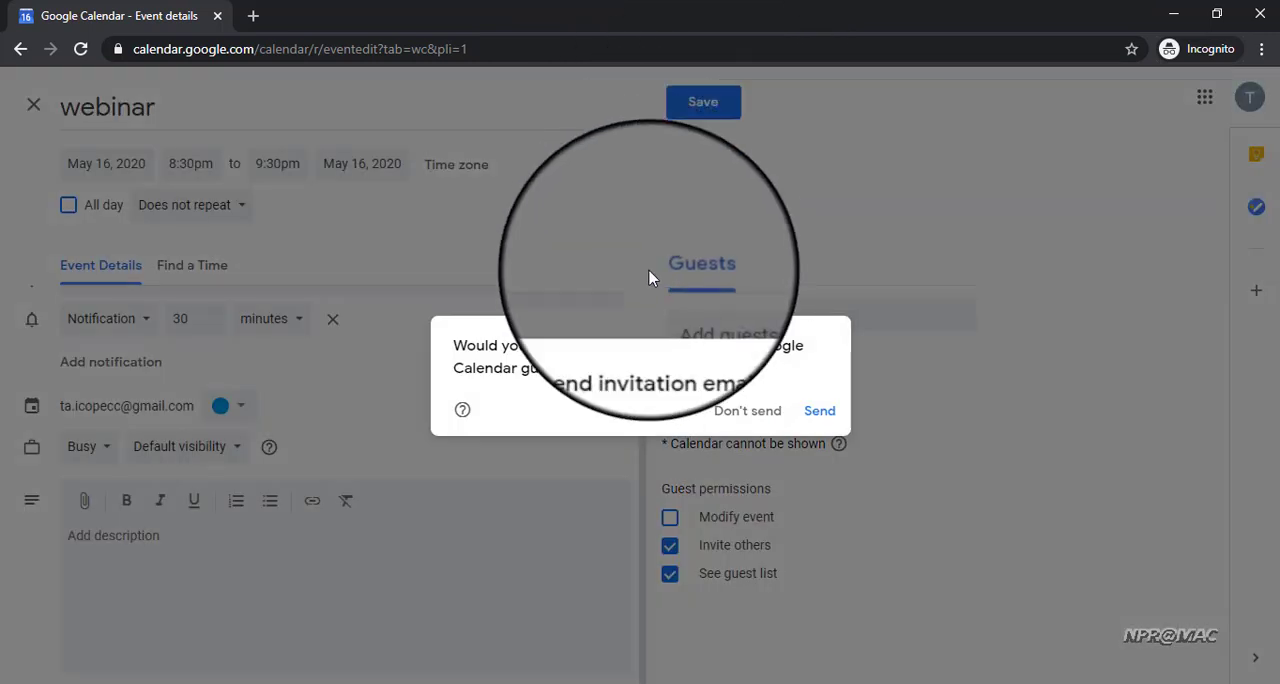
pyautogui.click(812, 418)
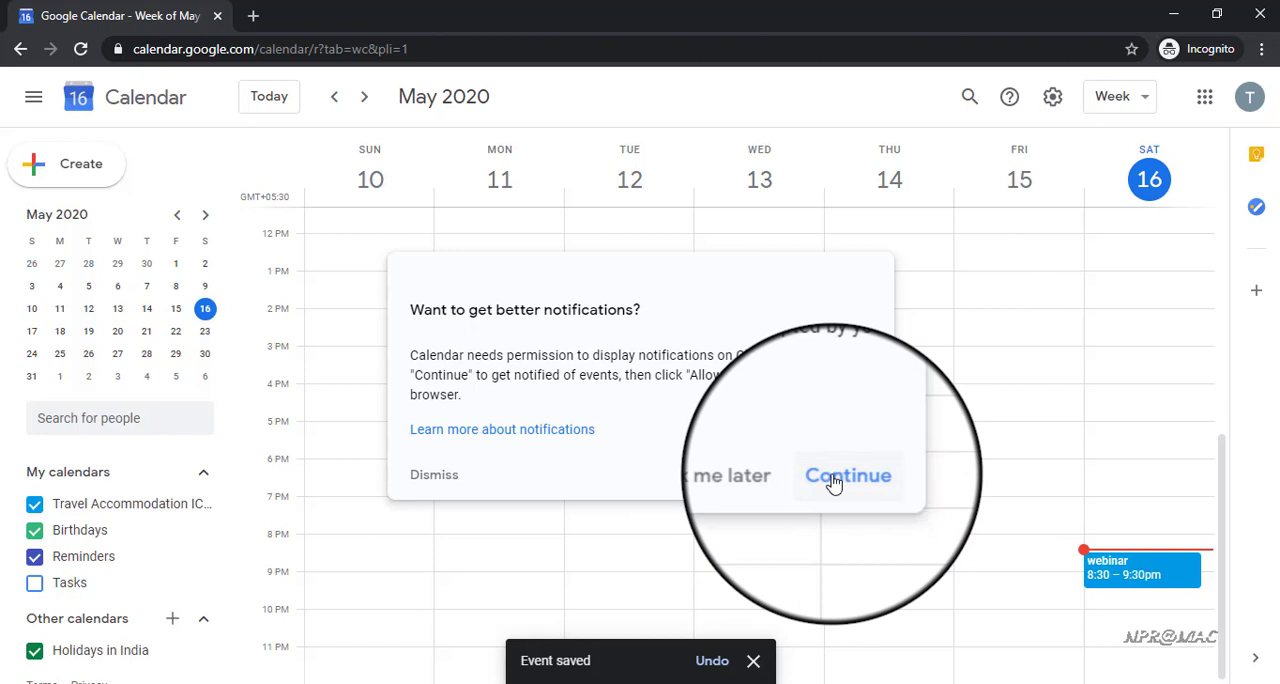
pyautogui.click(834, 482)
pyautogui.click(428, 489)
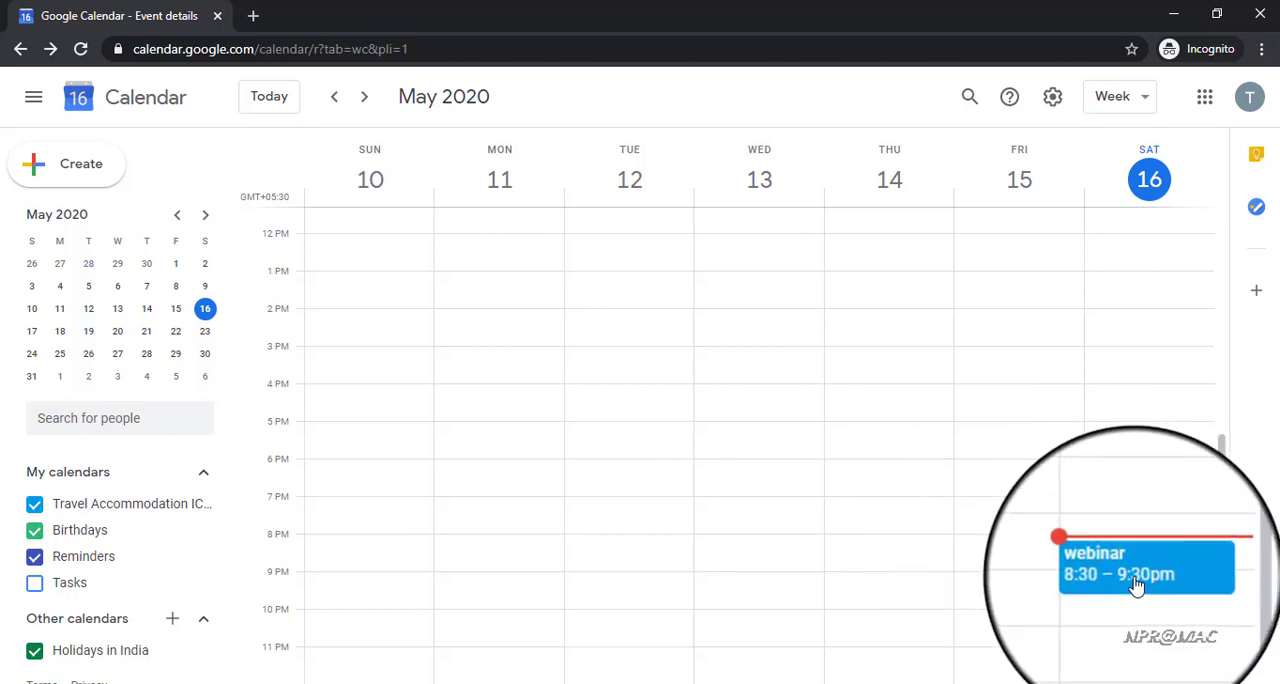
# Review the saved webinar event's details in the week view, including its Meet link and guests, and close them
pyautogui.click(1128, 586)
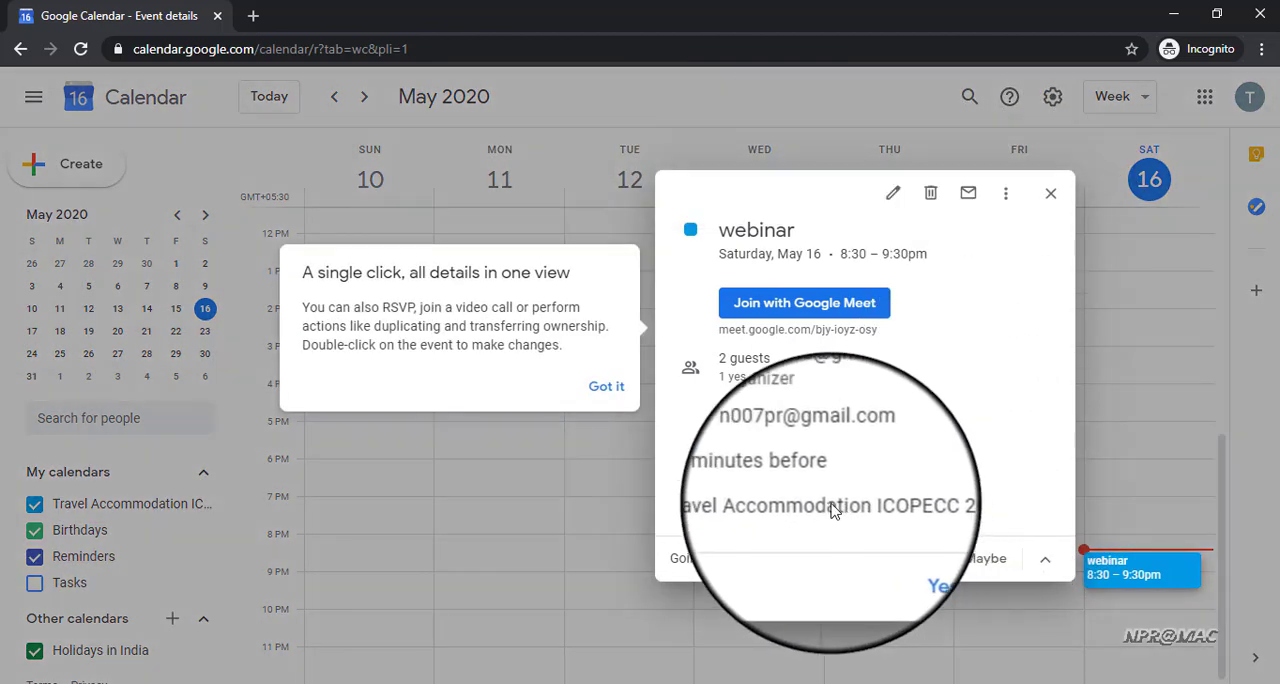
pyautogui.click(594, 388)
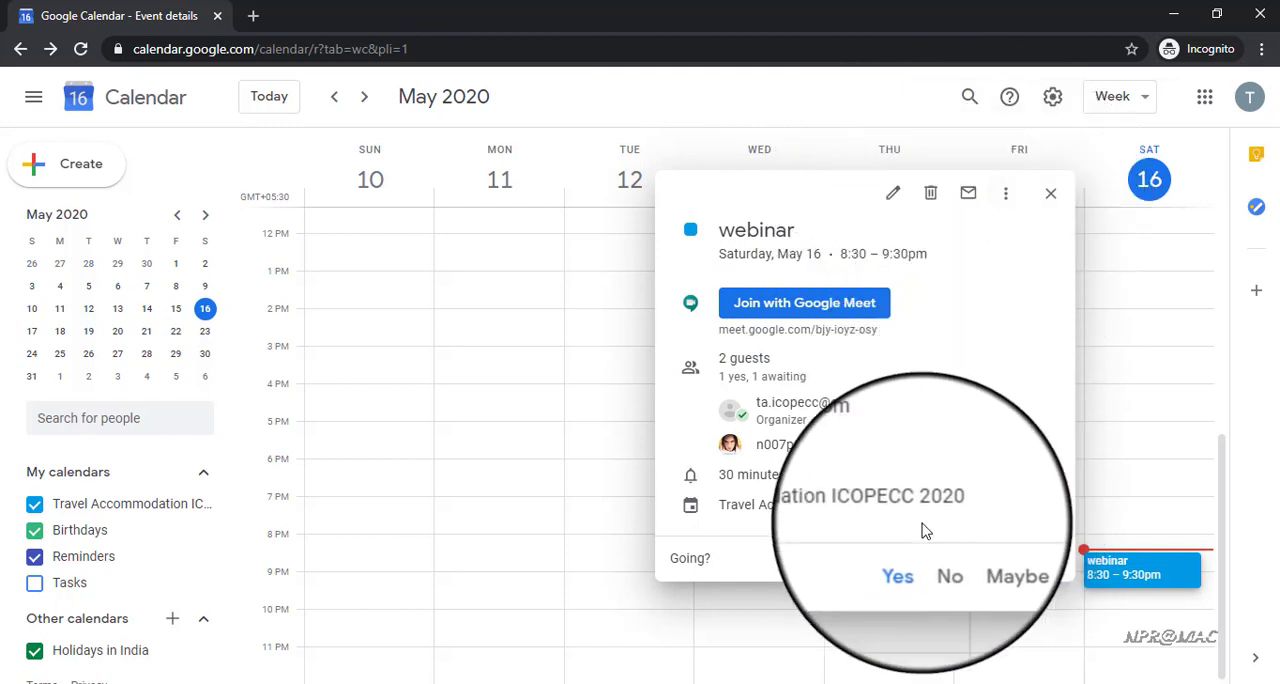
pyautogui.click(1049, 194)
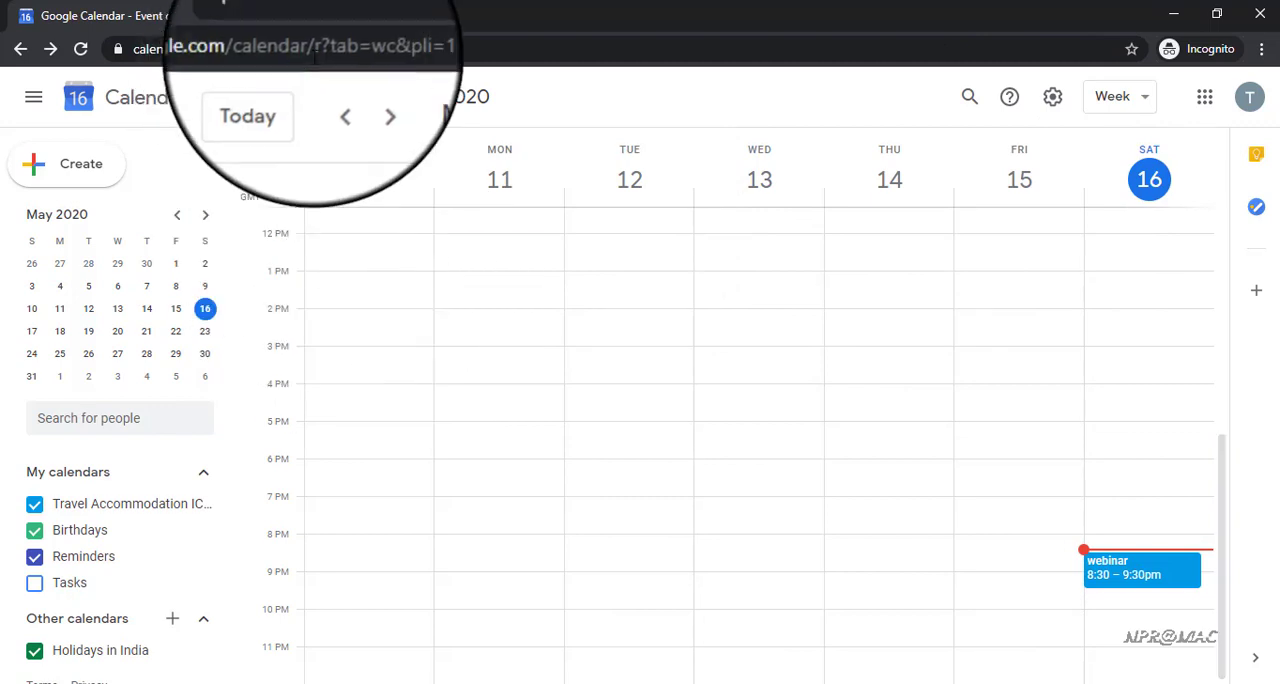
# Go to meet.google.com in a new tab and open the scheduled 8:30 PM webinar meeting
pyautogui.click(248, 17)
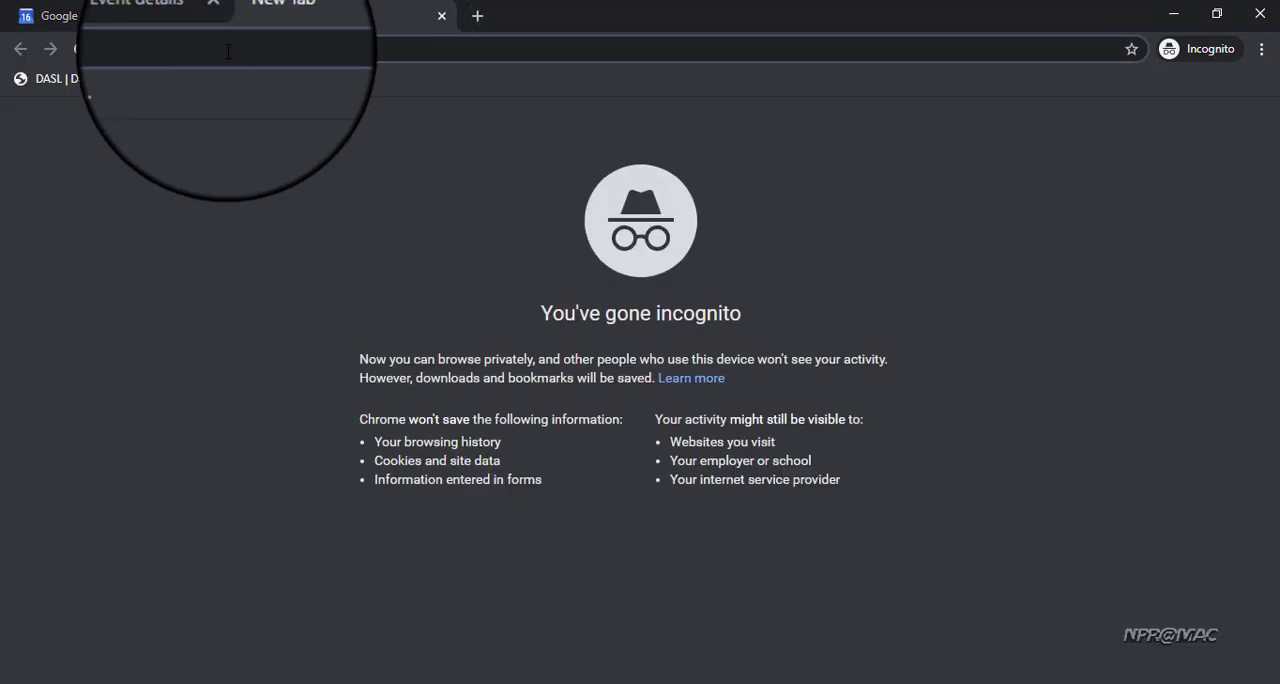
pyautogui.write('mee')
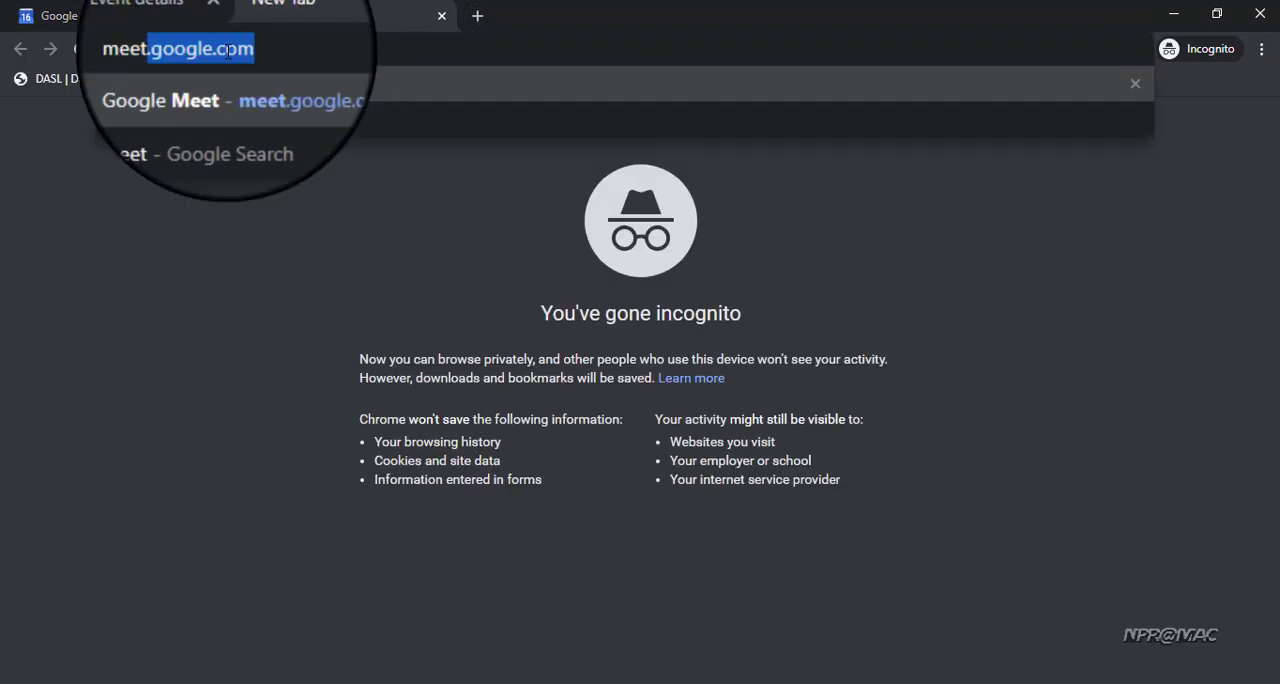
pyautogui.write('t.')
pyautogui.press('Return')
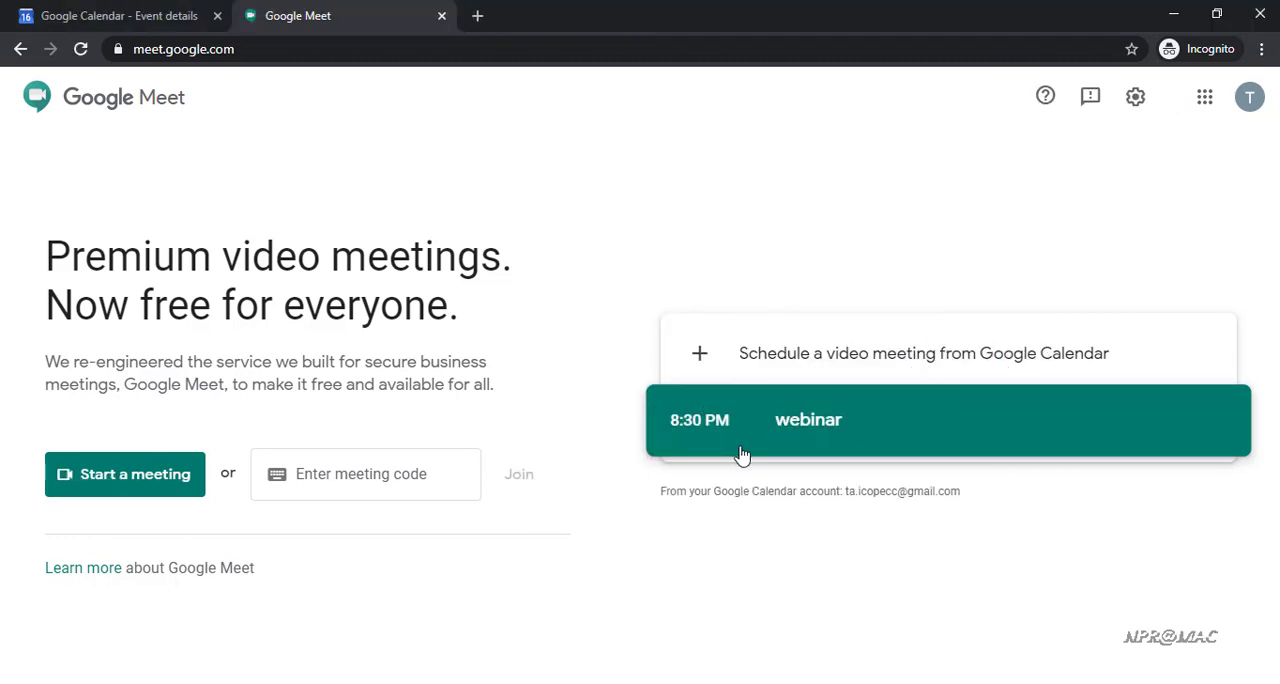
pyautogui.click(807, 430)
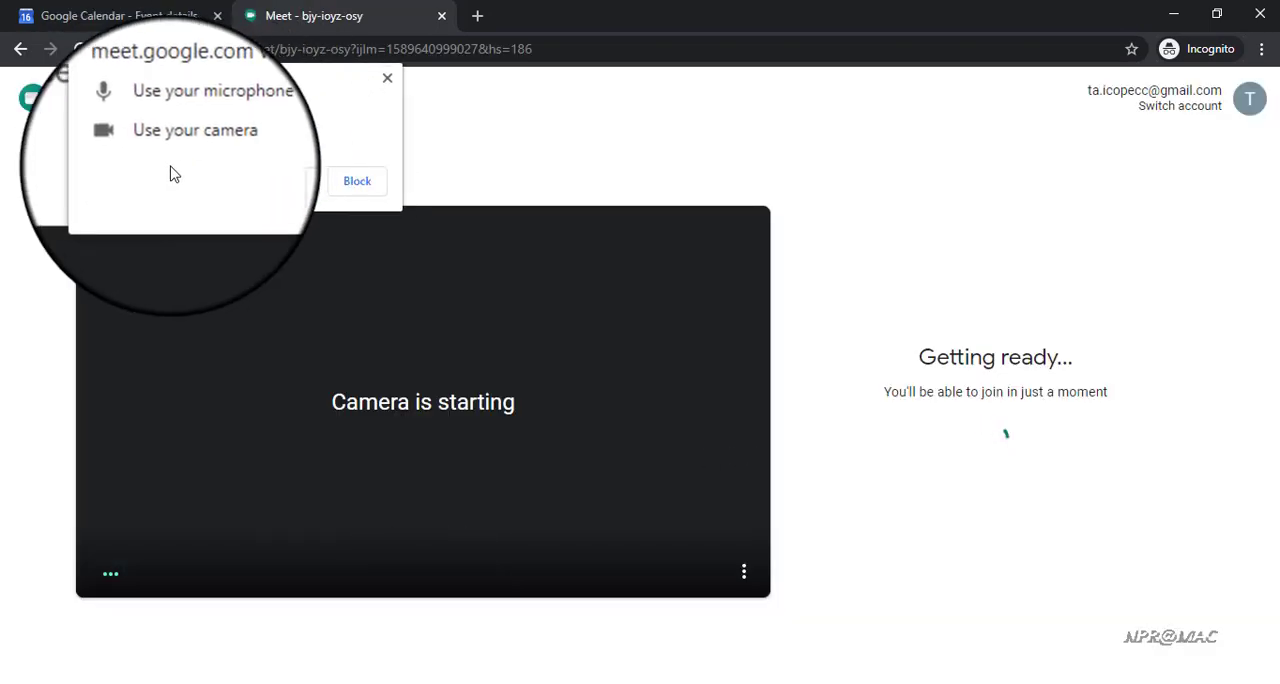
# Allow microphone and camera access for Meet, and join the webinar call with both turned off
pyautogui.click(293, 183)
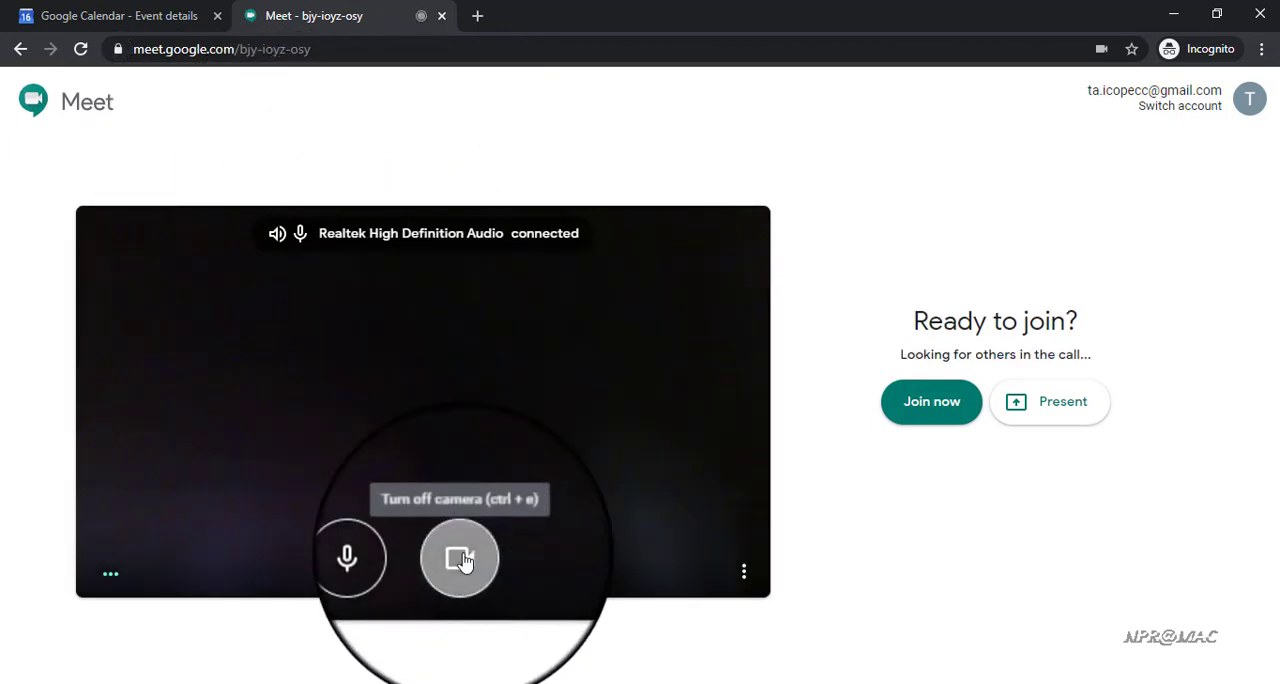
pyautogui.click(462, 558)
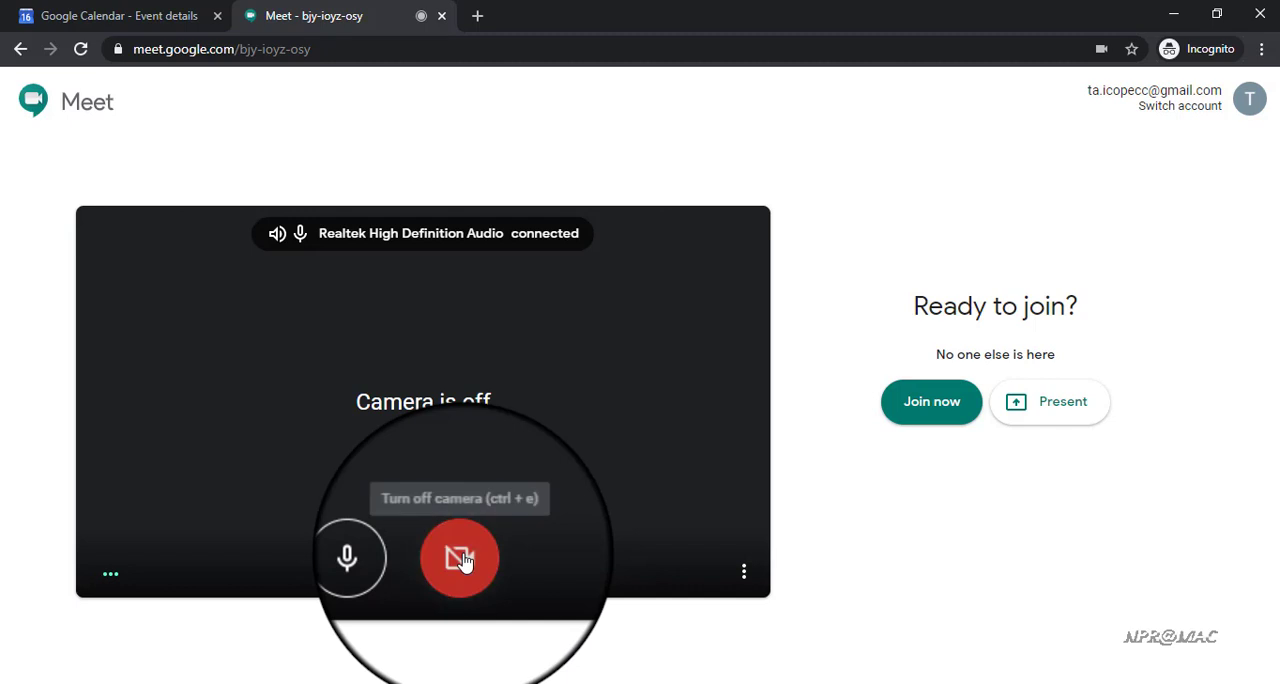
pyautogui.click(388, 560)
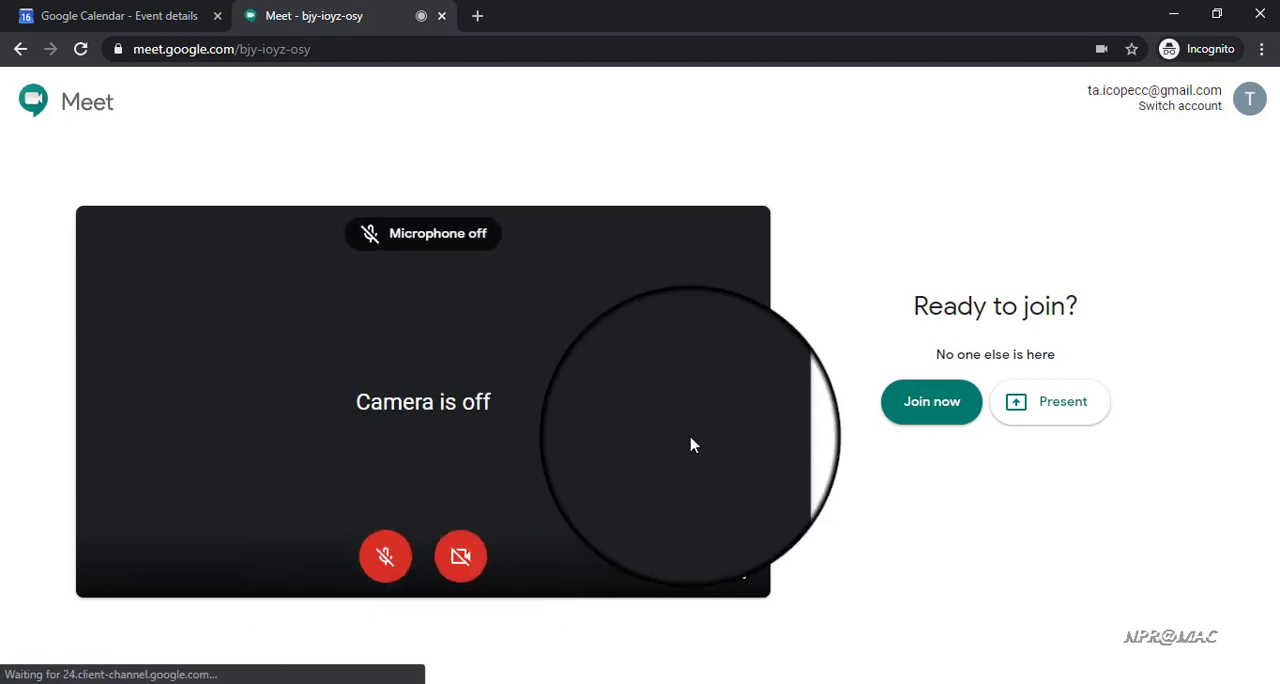
pyautogui.click(946, 402)
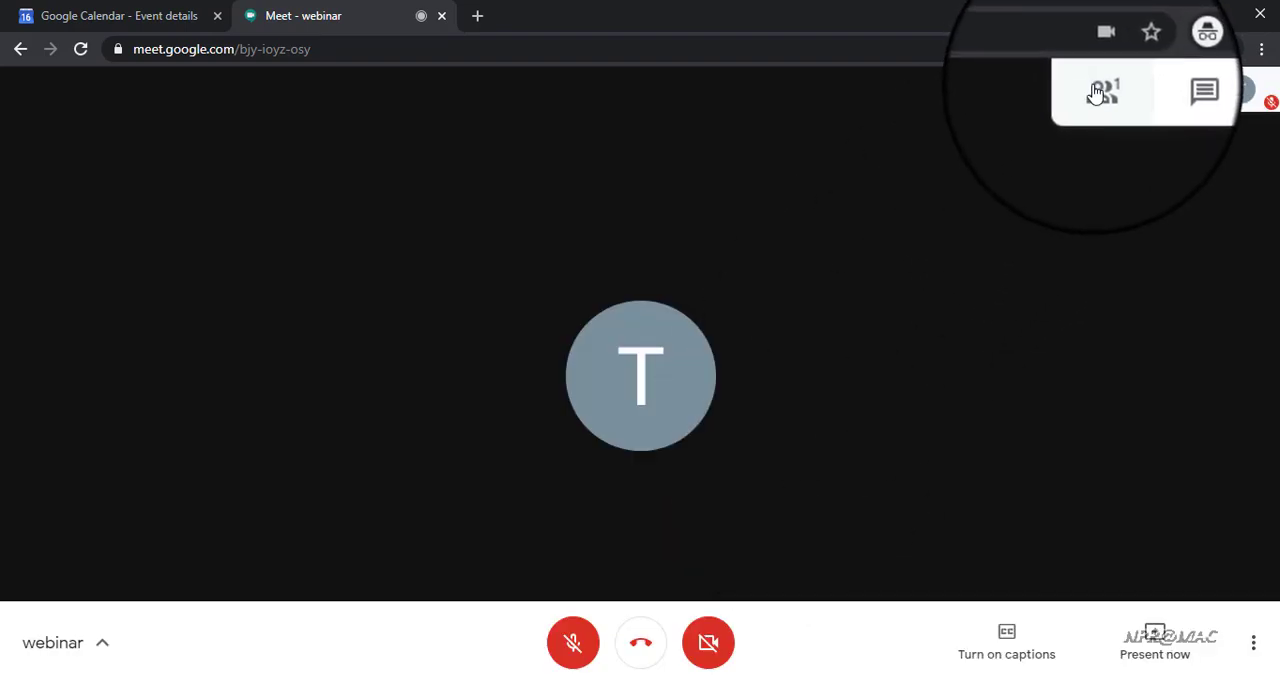
# Look at the call's participant list and its chat
pyautogui.click(1100, 93)
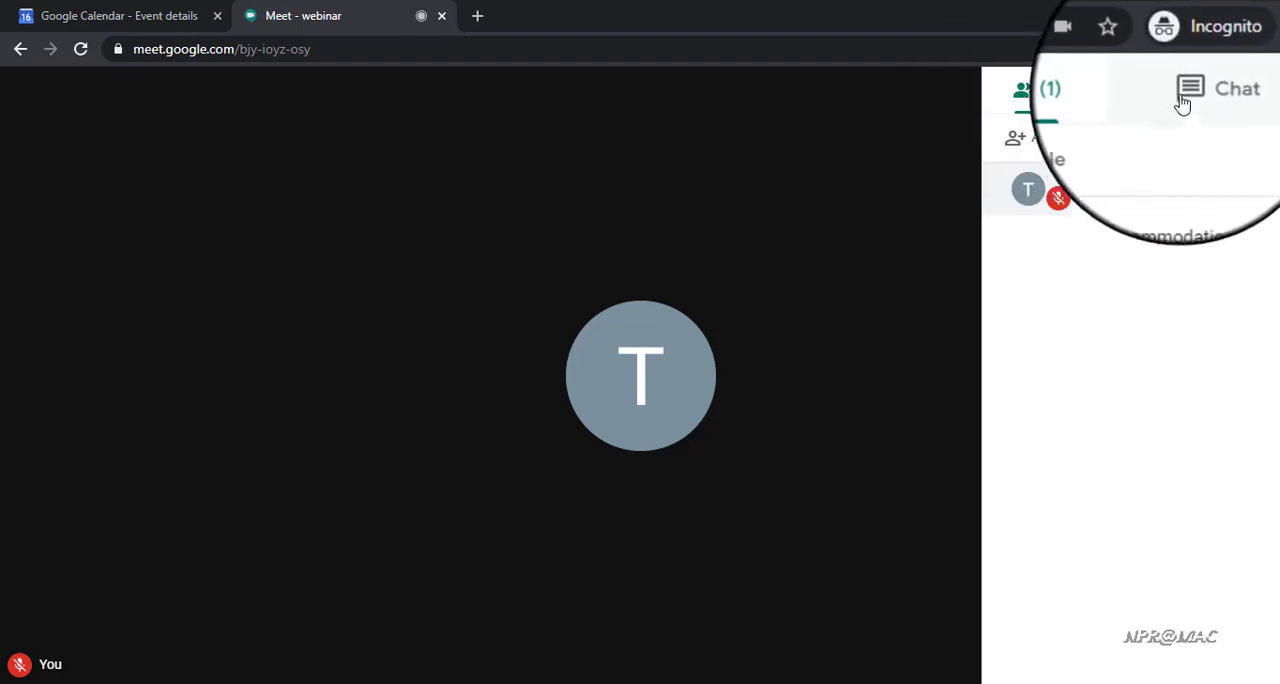
pyautogui.click(1190, 95)
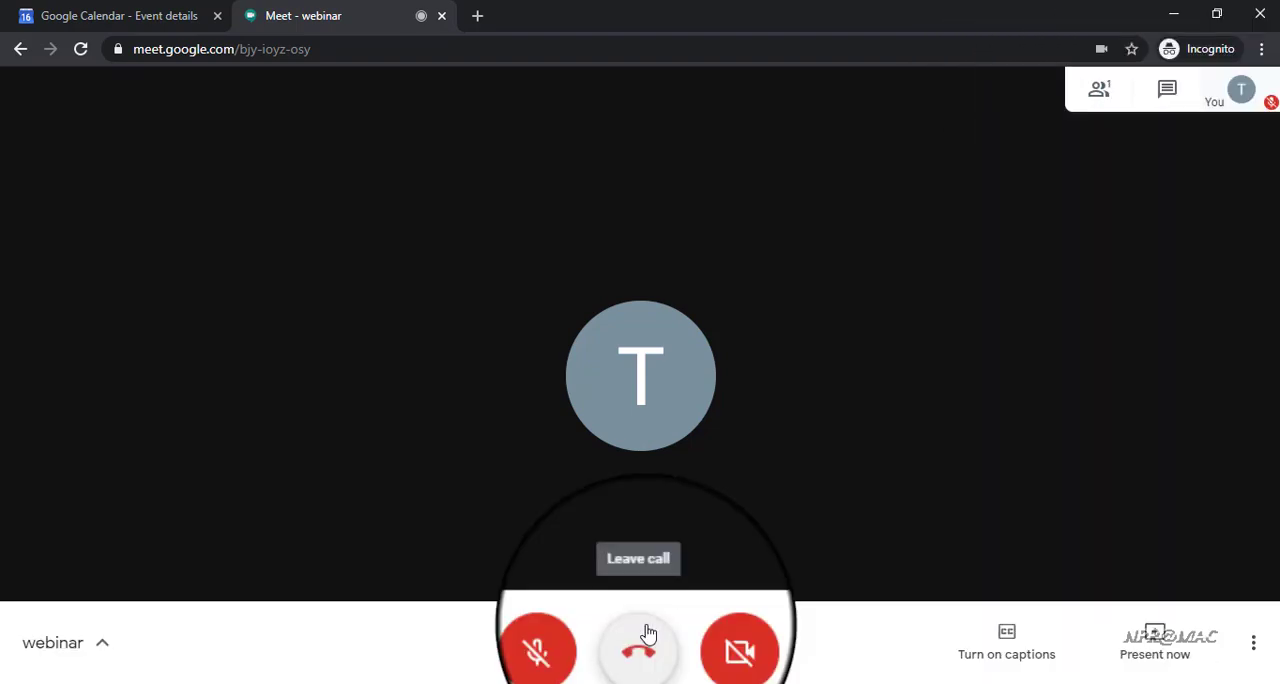
# Leave the webinar call and return to the Meet home screen
pyautogui.click(642, 651)
pyautogui.click(642, 648)
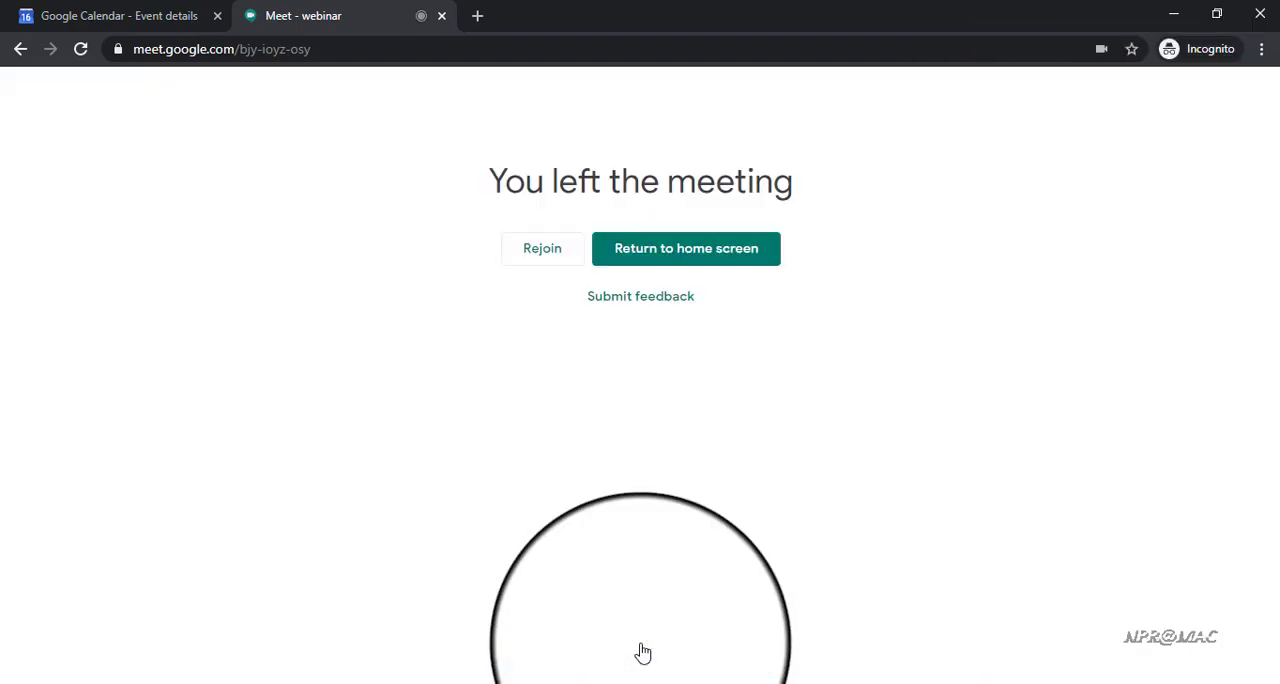
pyautogui.click(647, 253)
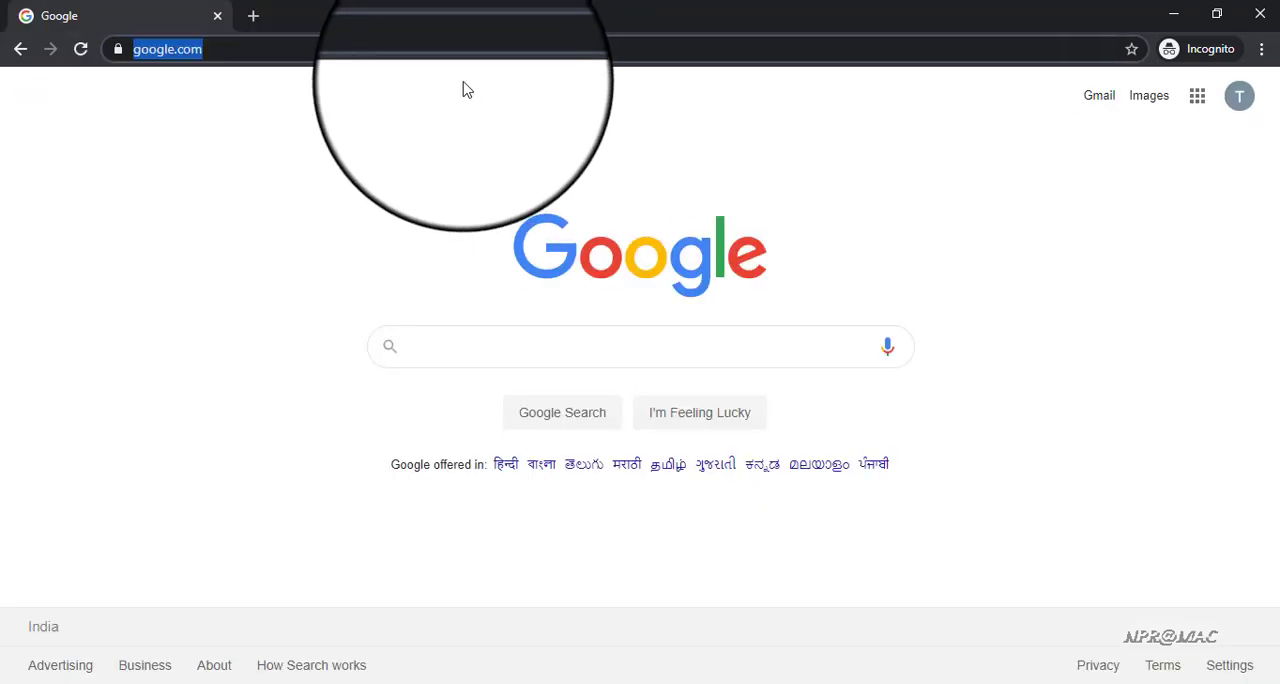
# Go to studio.youtube.com and create the YouTube channel under the name Test Channel MAC
pyautogui.write('s')
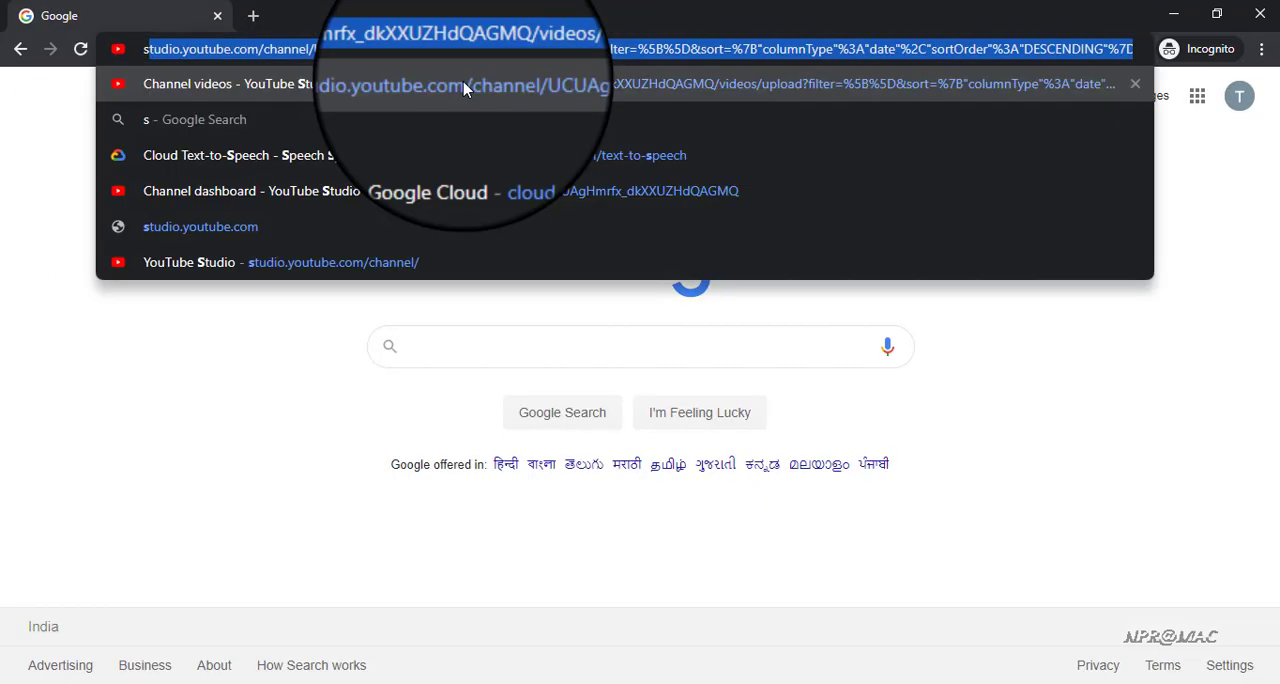
pyautogui.write('tudio.')
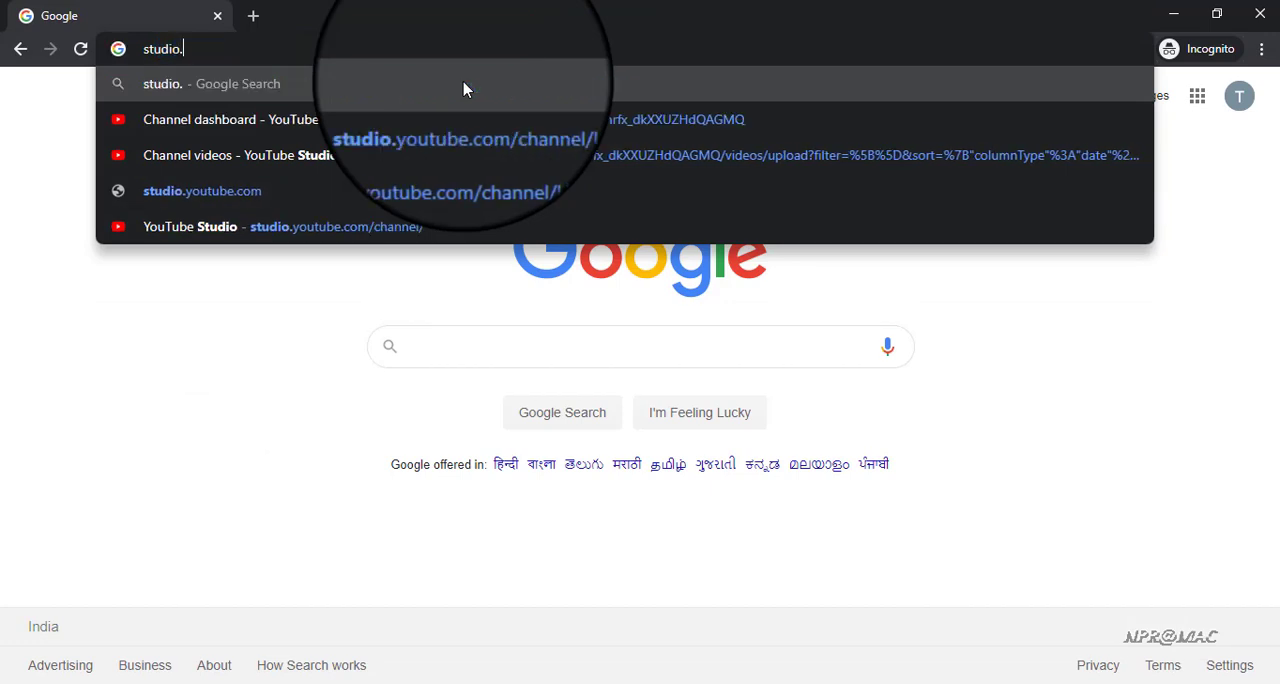
pyautogui.write('youtube')
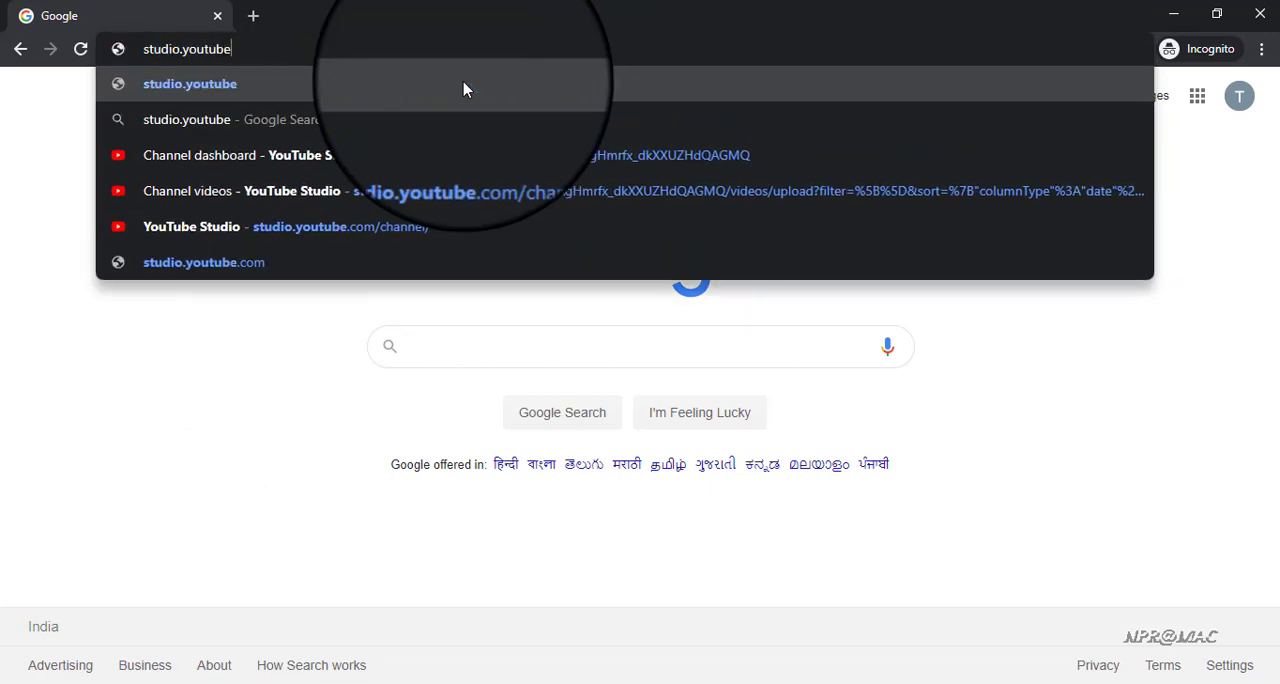
pyautogui.write('.com')
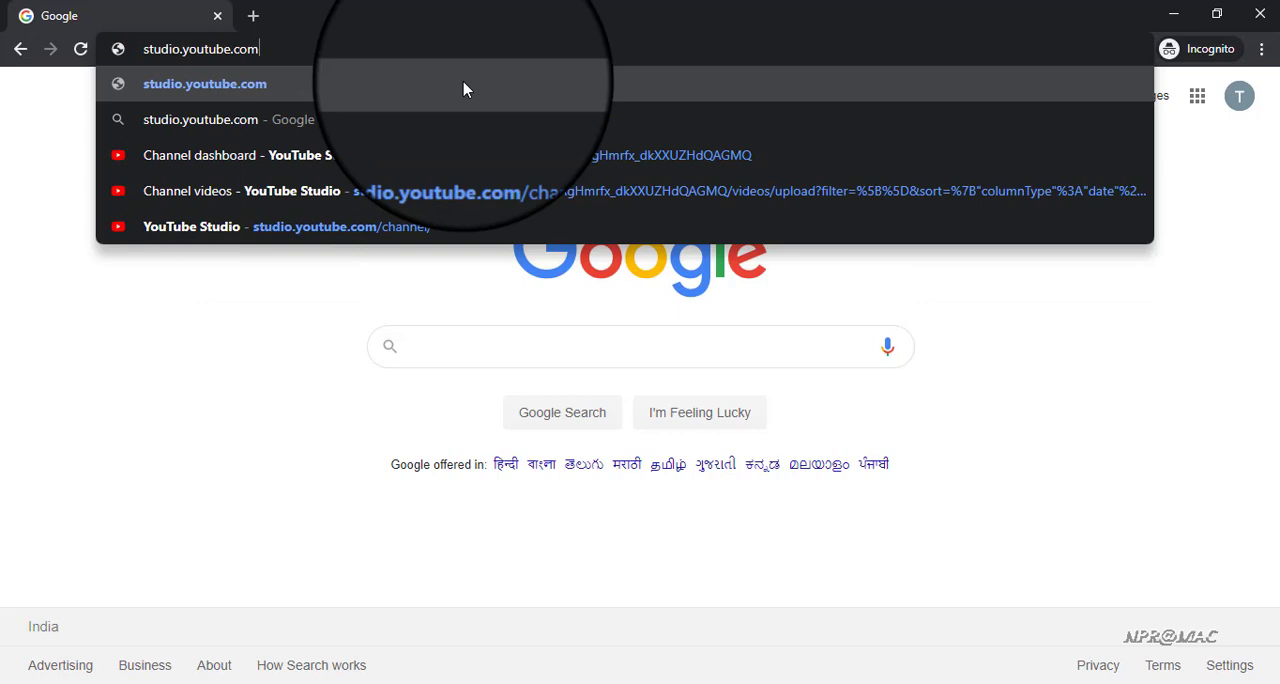
pyautogui.click(463, 89)
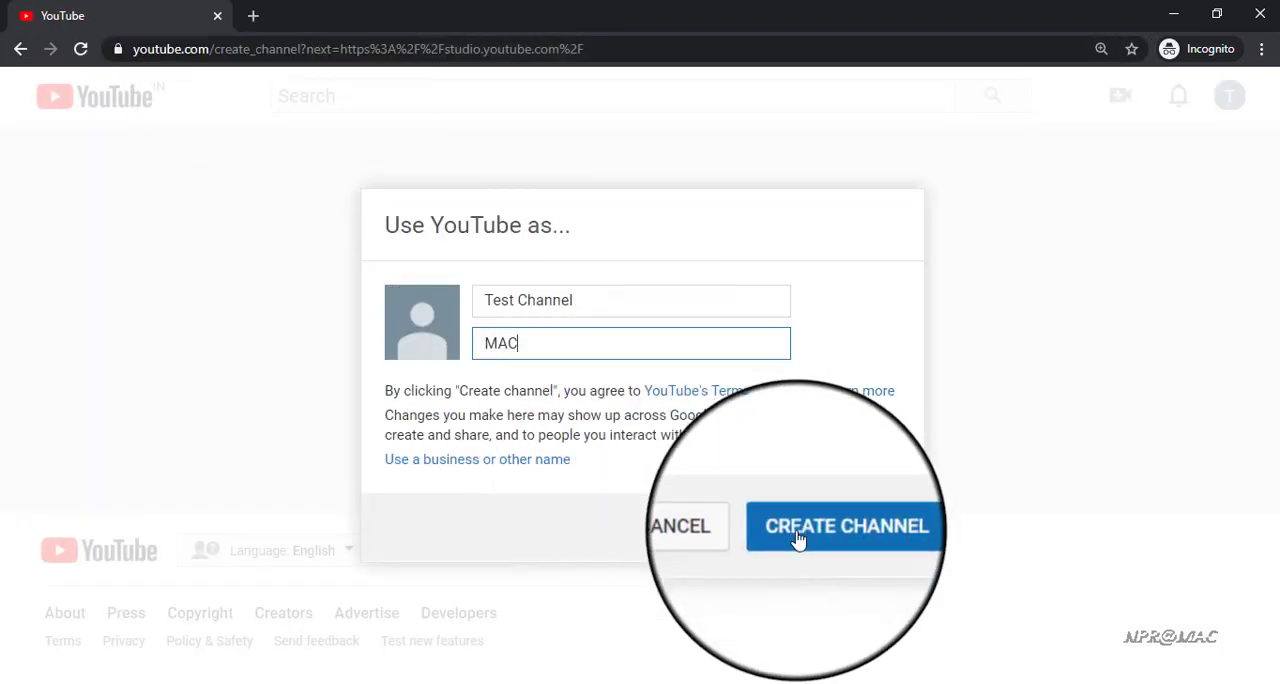
pyautogui.click(794, 532)
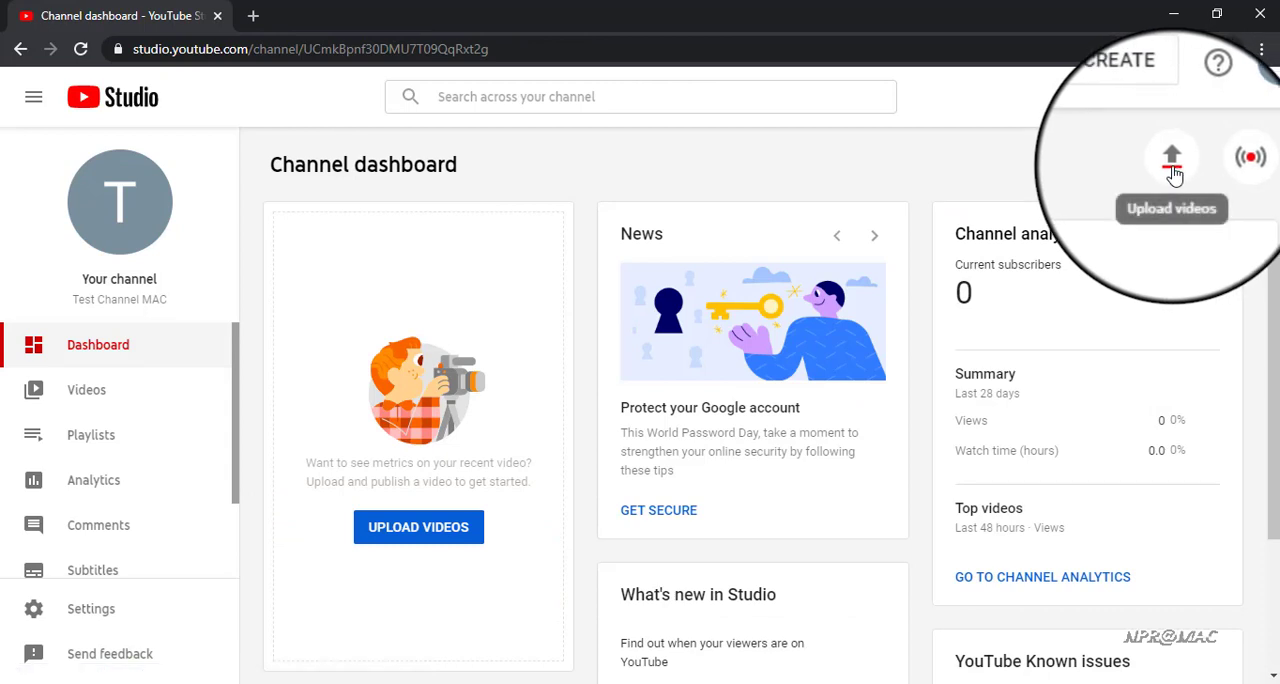
# Start going live and request the account verification code by text message, entering the phone number
pyautogui.click(1222, 168)
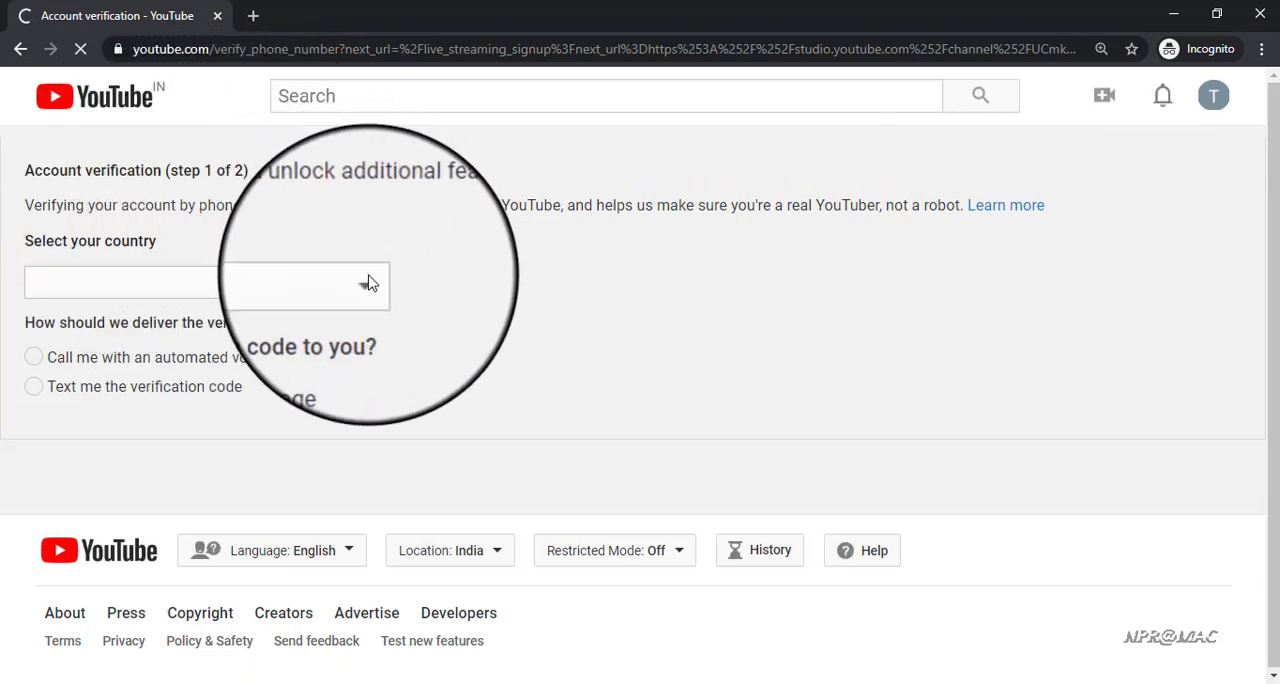
pyautogui.click(91, 388)
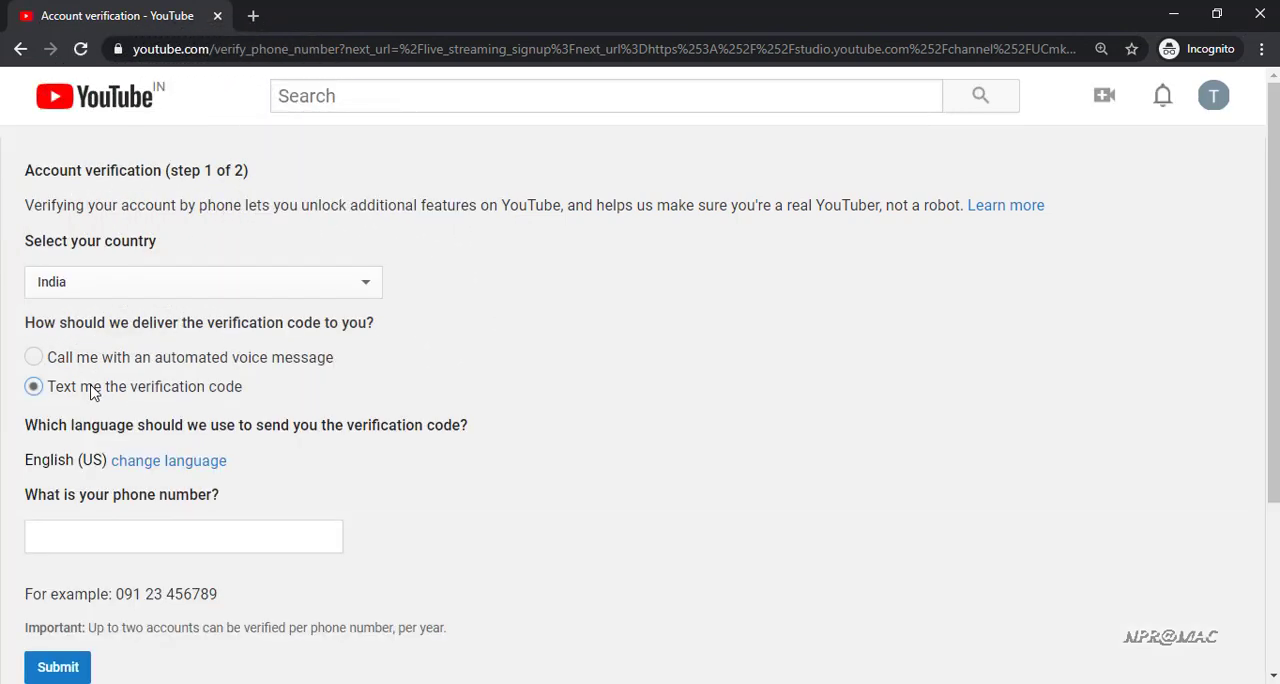
pyautogui.click(114, 537)
pyautogui.hotkey('ctrl', 'v')
pyautogui.click(74, 669)
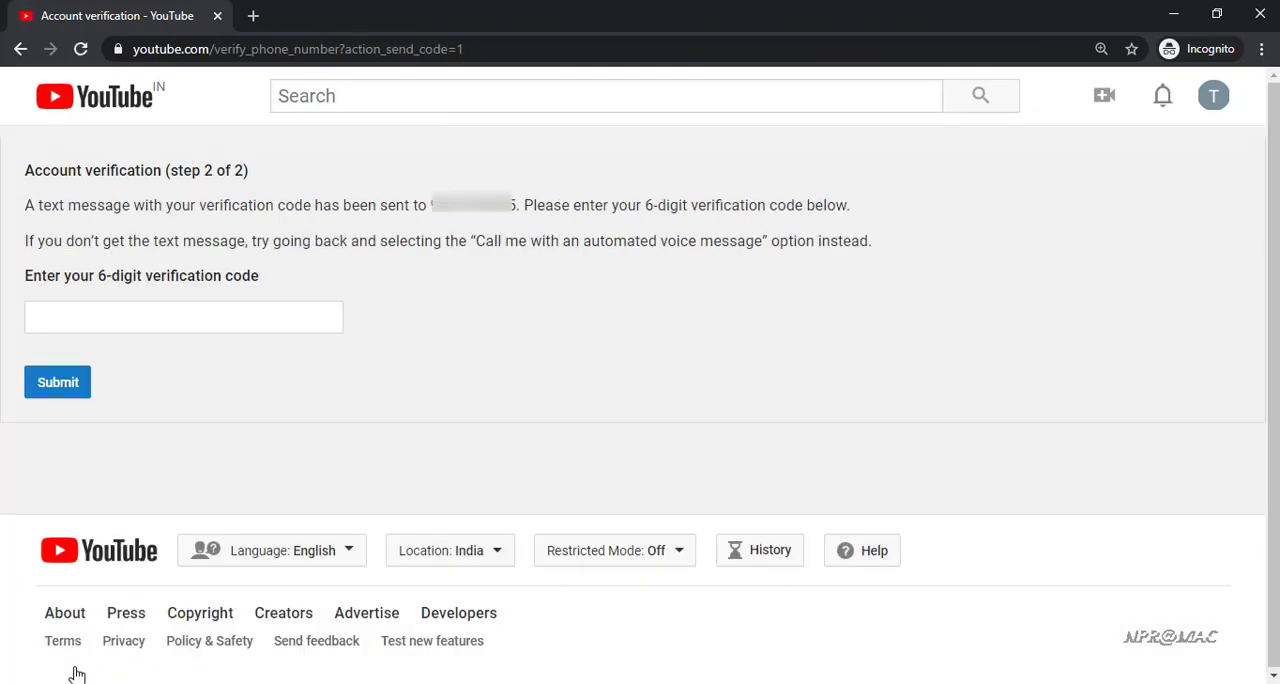
# Submit the 6-digit verification code to verify the account, and open the channel's Go live page to read its activation notice
pyautogui.click(158, 302)
pyautogui.hotkey('ctrl', 'v')
pyautogui.click(76, 393)
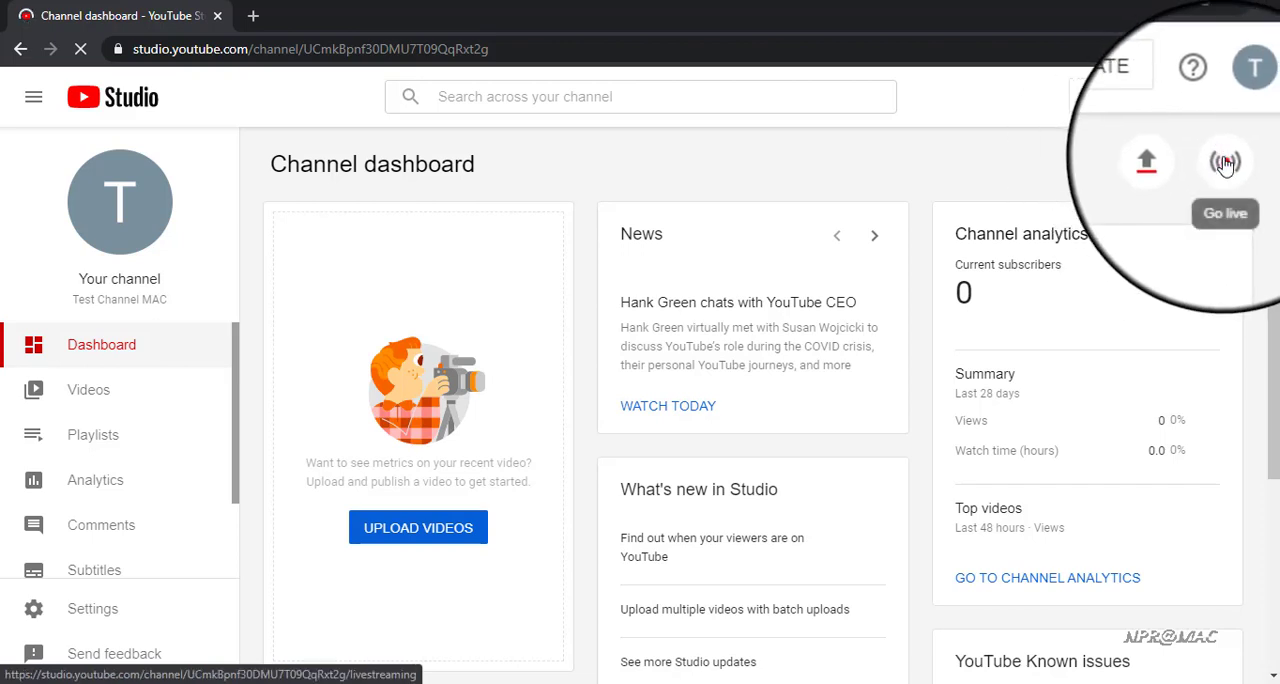
pyautogui.click(1225, 163)
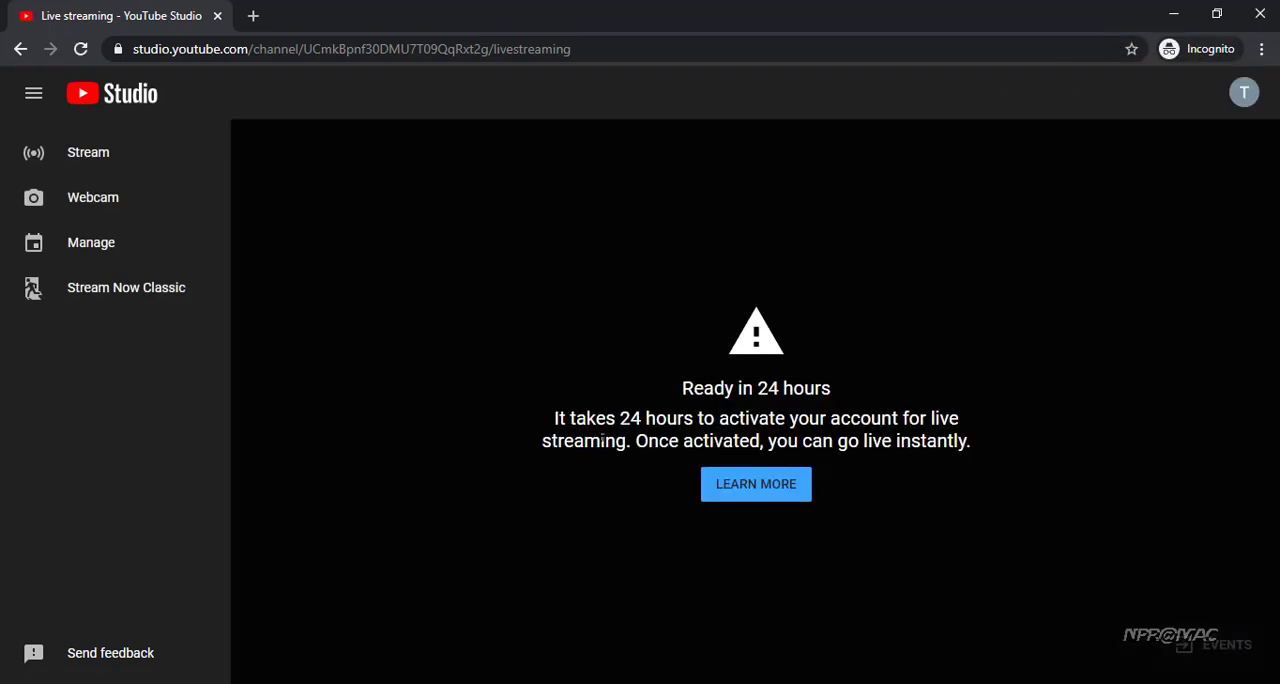
pyautogui.moveTo(554, 418); pyautogui.dragTo(978, 450)
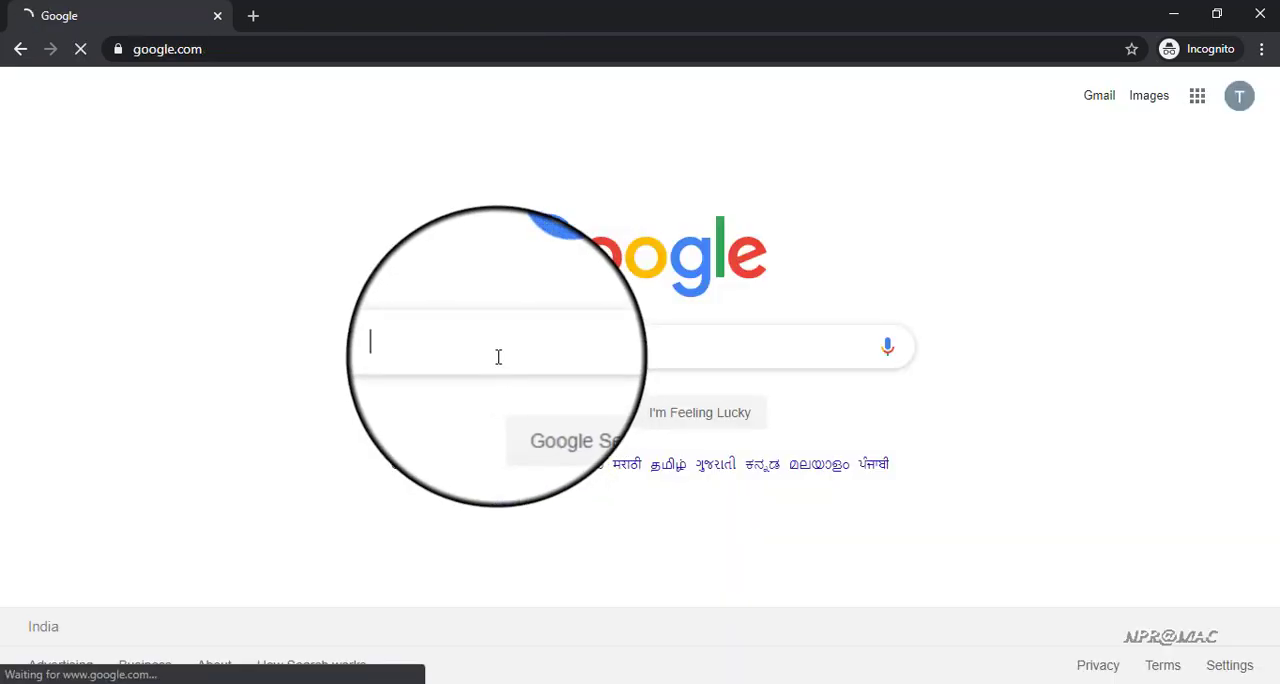
# Search Google for open broadcaster software and open the OBS Studio download page to look through it
pyautogui.write('open b')
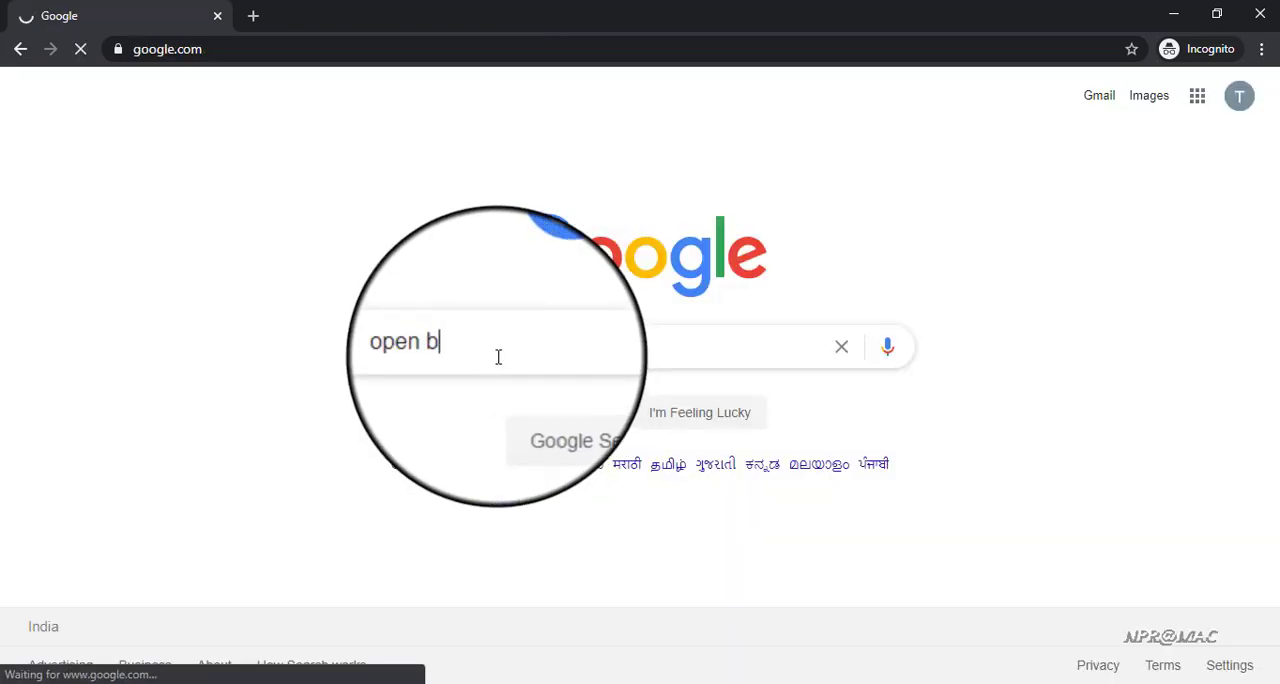
pyautogui.write('roadca')
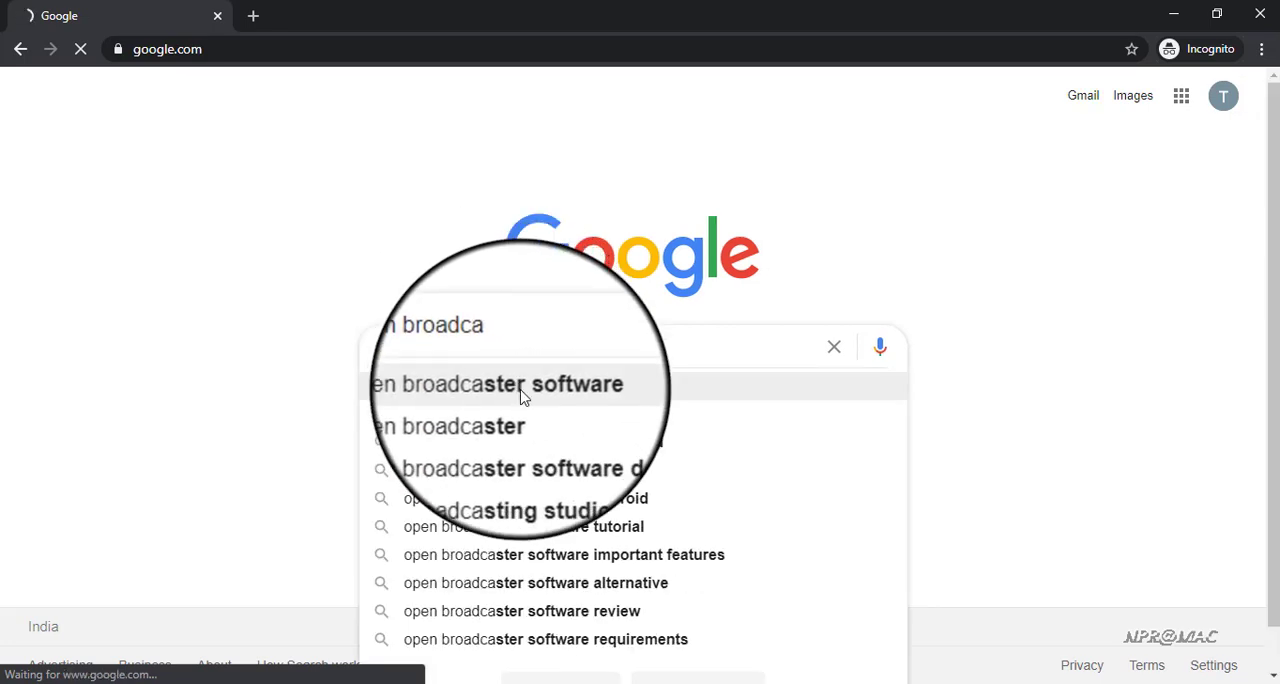
pyautogui.click(520, 397)
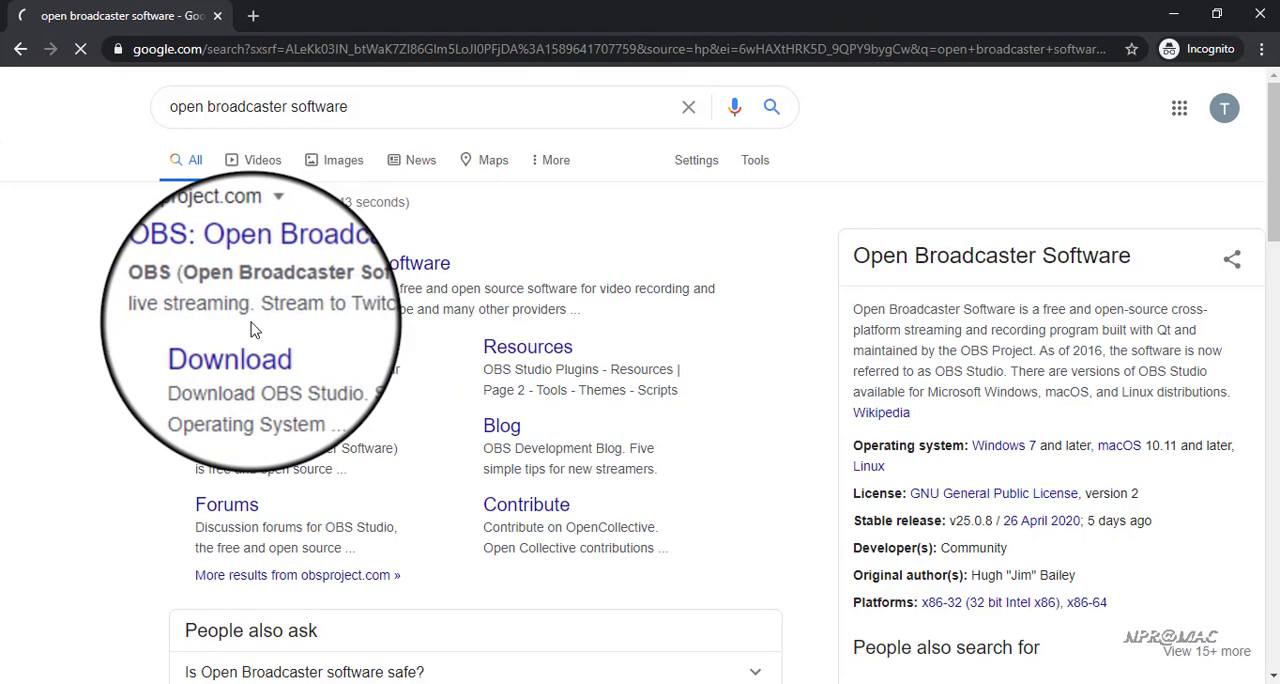
pyautogui.click(252, 355)
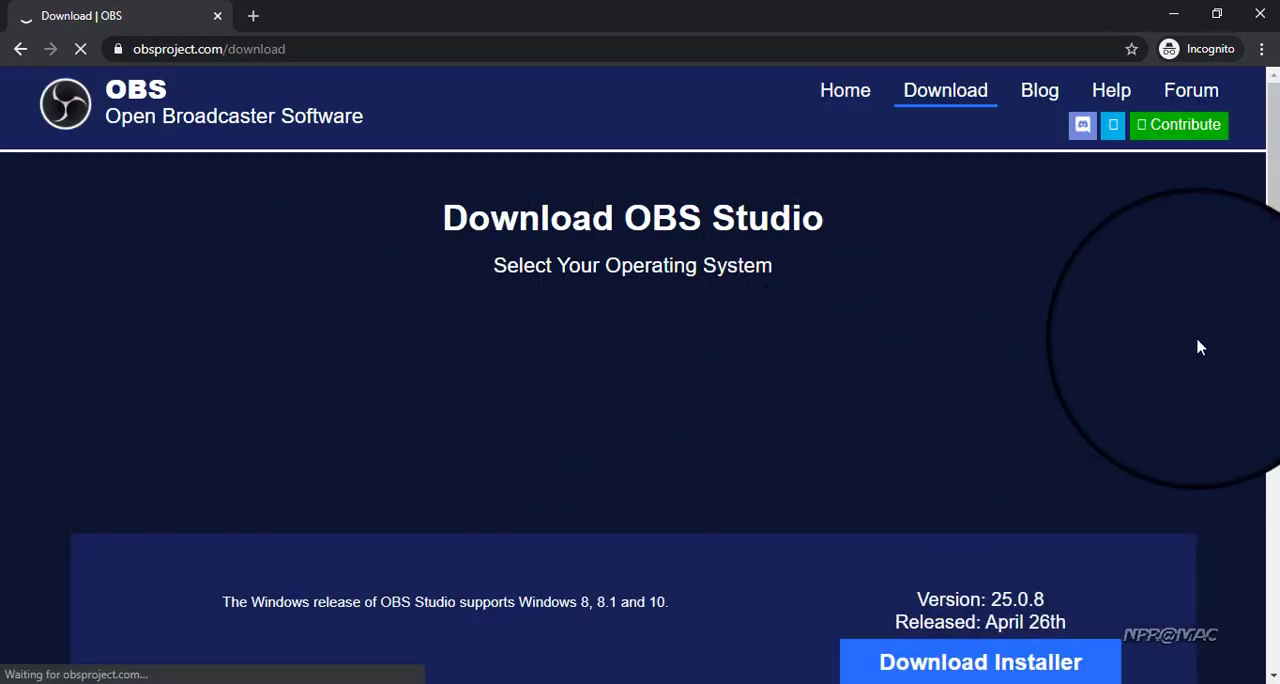
pyautogui.moveTo(1276, 229); pyautogui.dragTo(1277, 335)
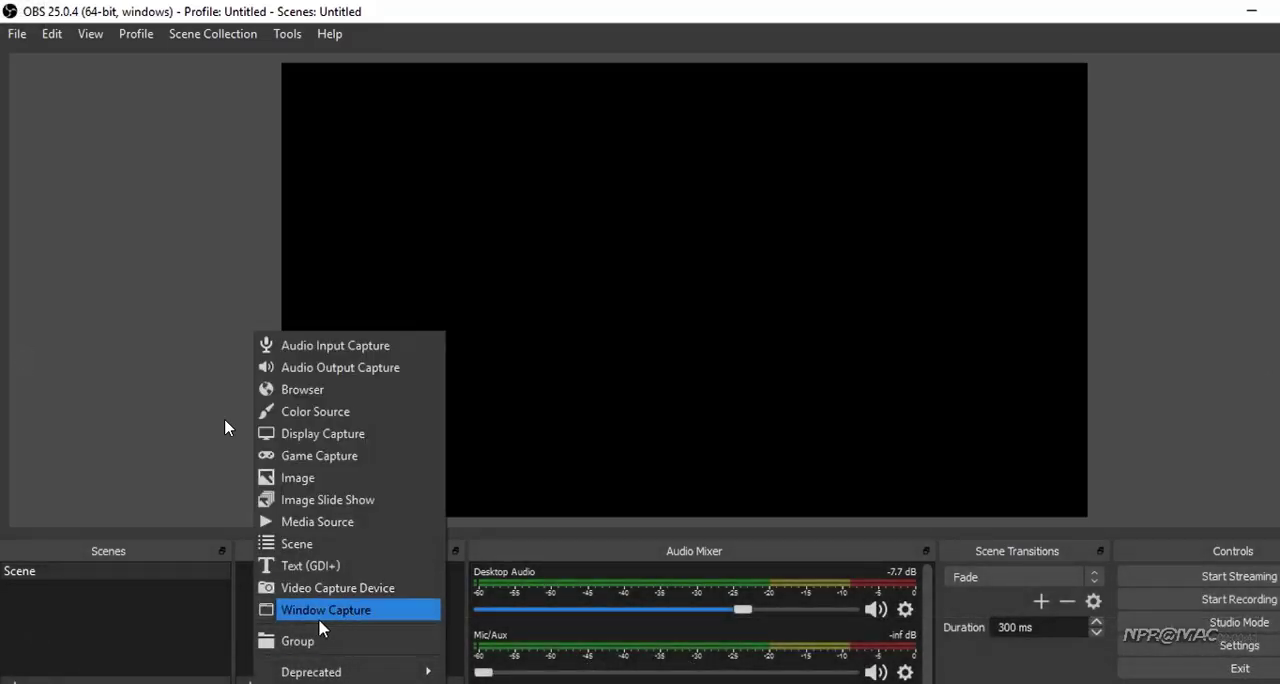
# In OBS Studio, add a new Window Capture source that captures the Google Meet - Google Chrome window
pyautogui.click(330, 610)
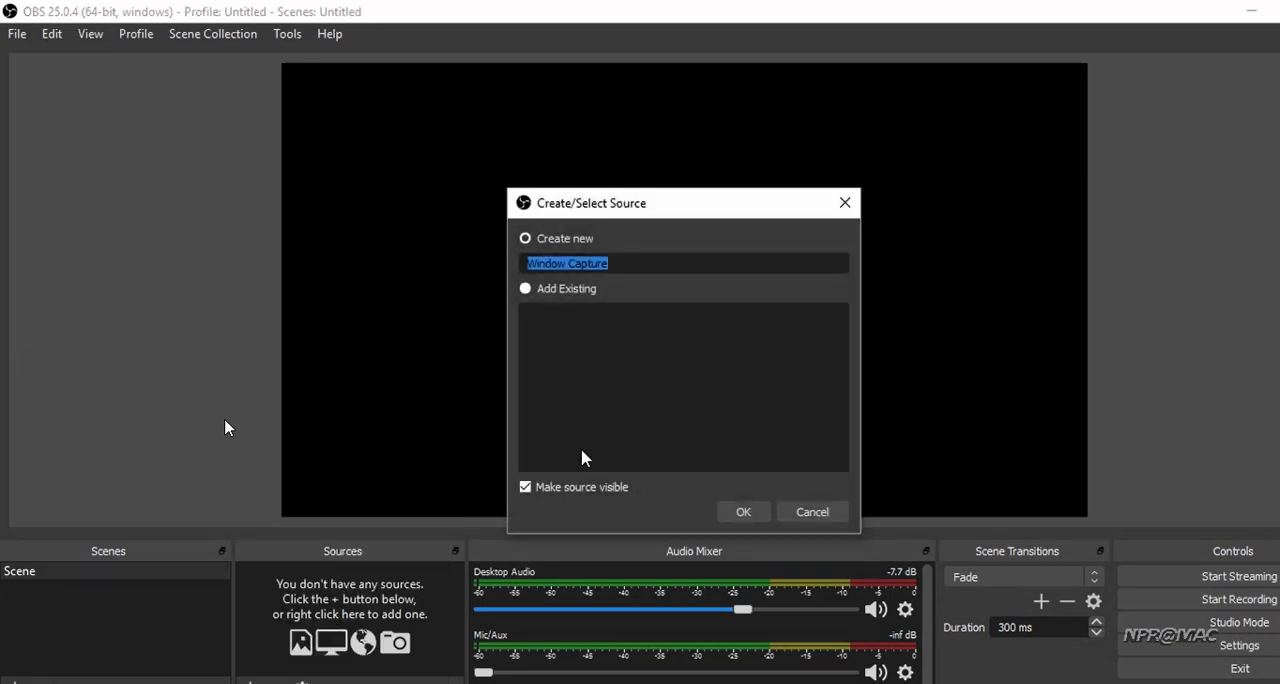
pyautogui.click(742, 513)
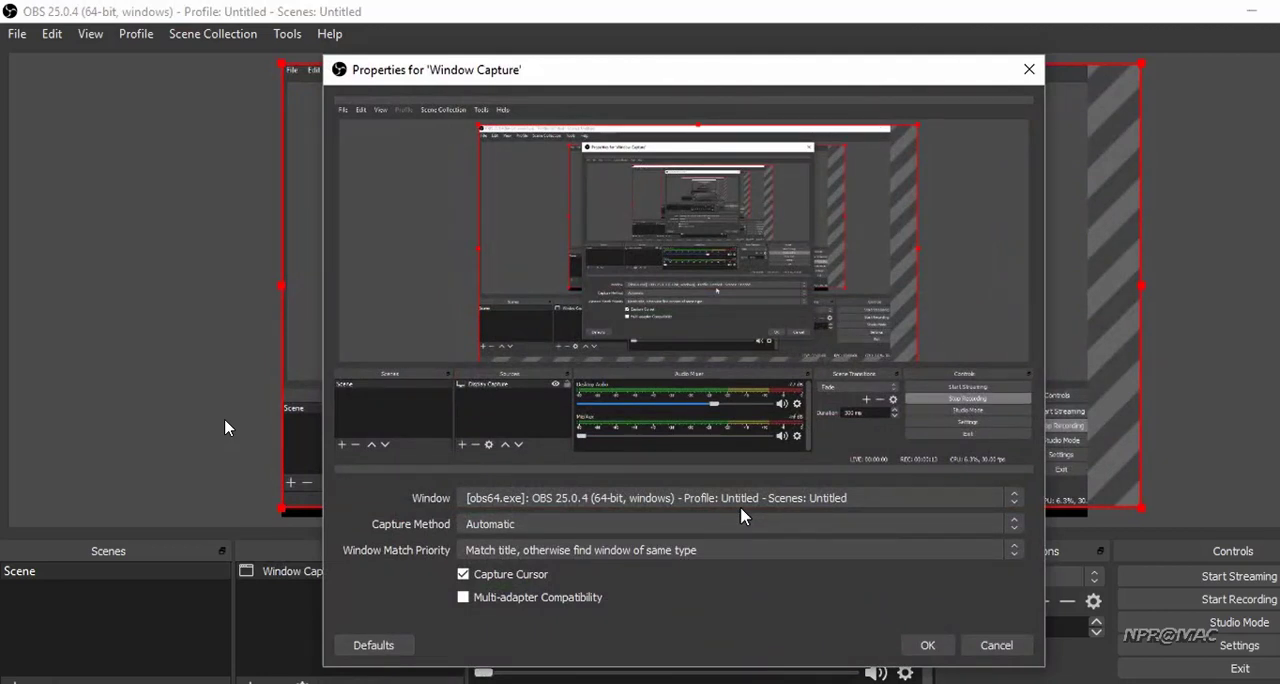
pyautogui.click(741, 498)
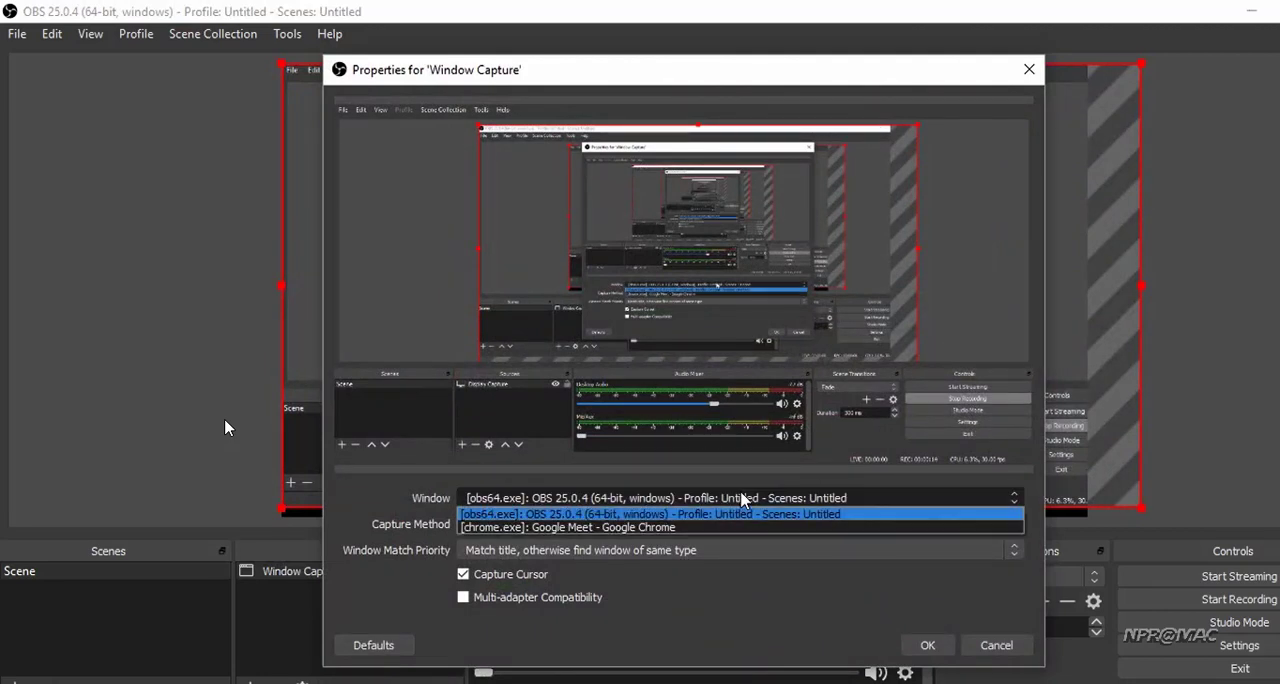
pyautogui.click(650, 527)
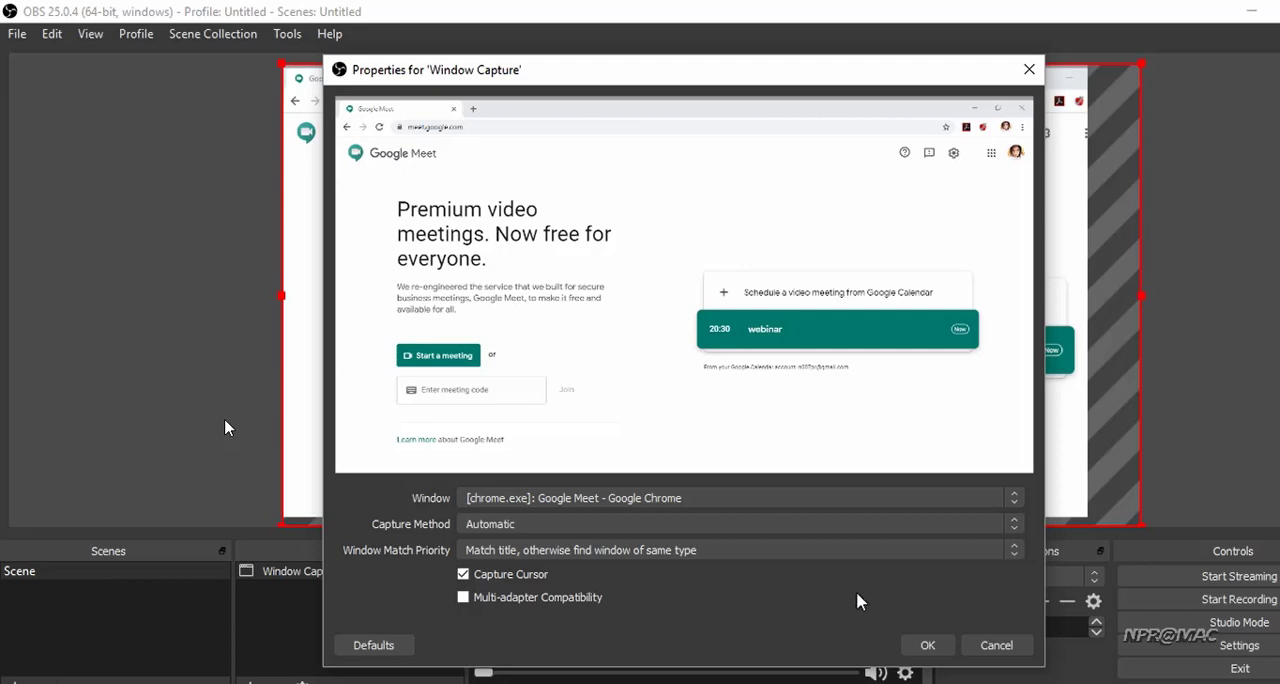
pyautogui.click(922, 645)
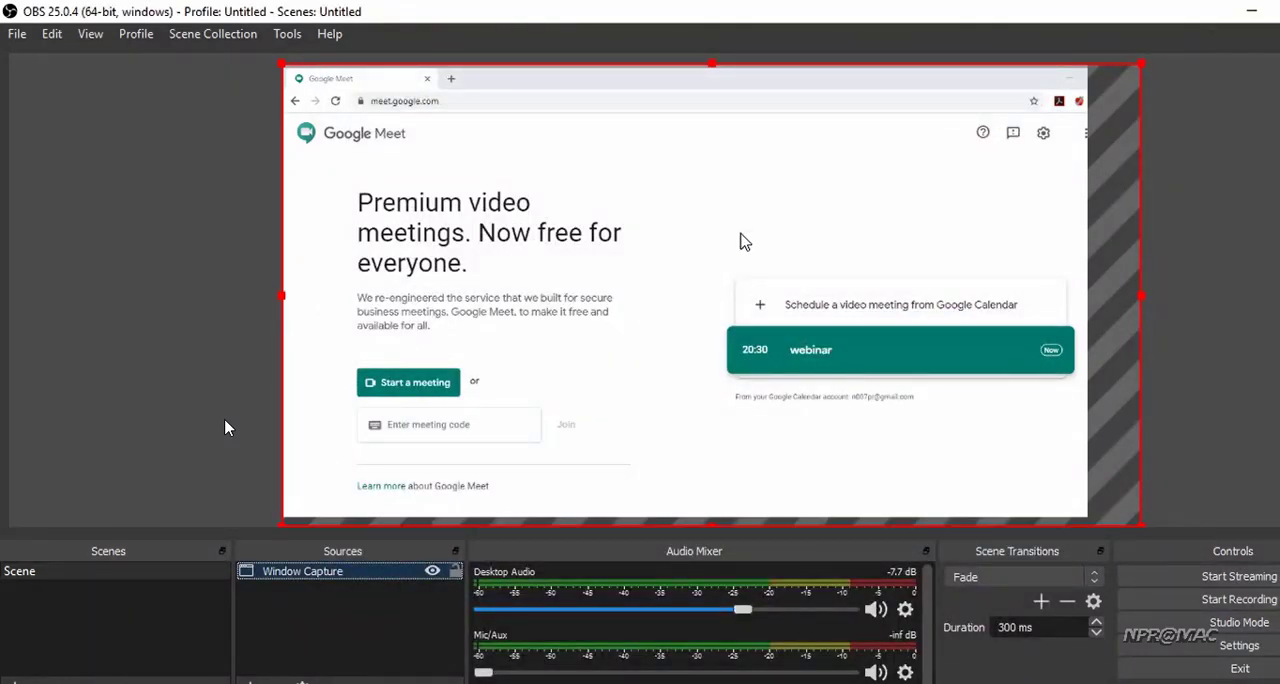
# Transform the Window Capture source in the preview so that it fits to screen
pyautogui.rightClick(742, 240)
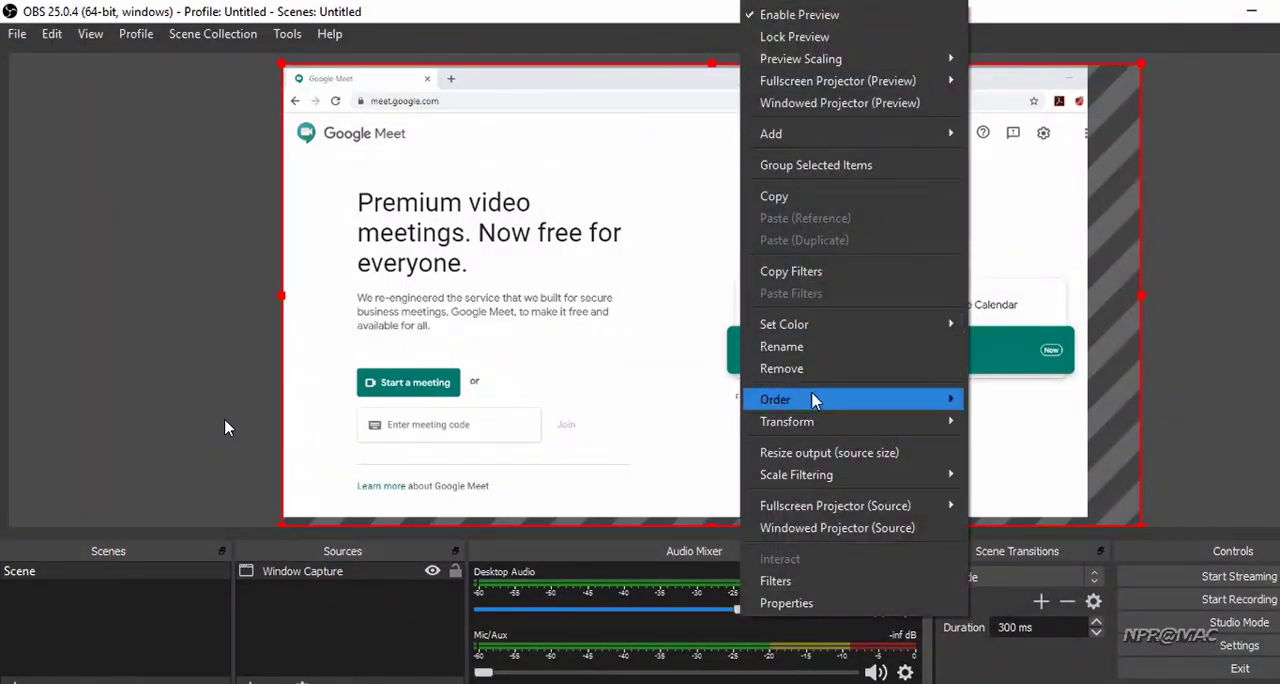
pyautogui.moveTo(812, 424)
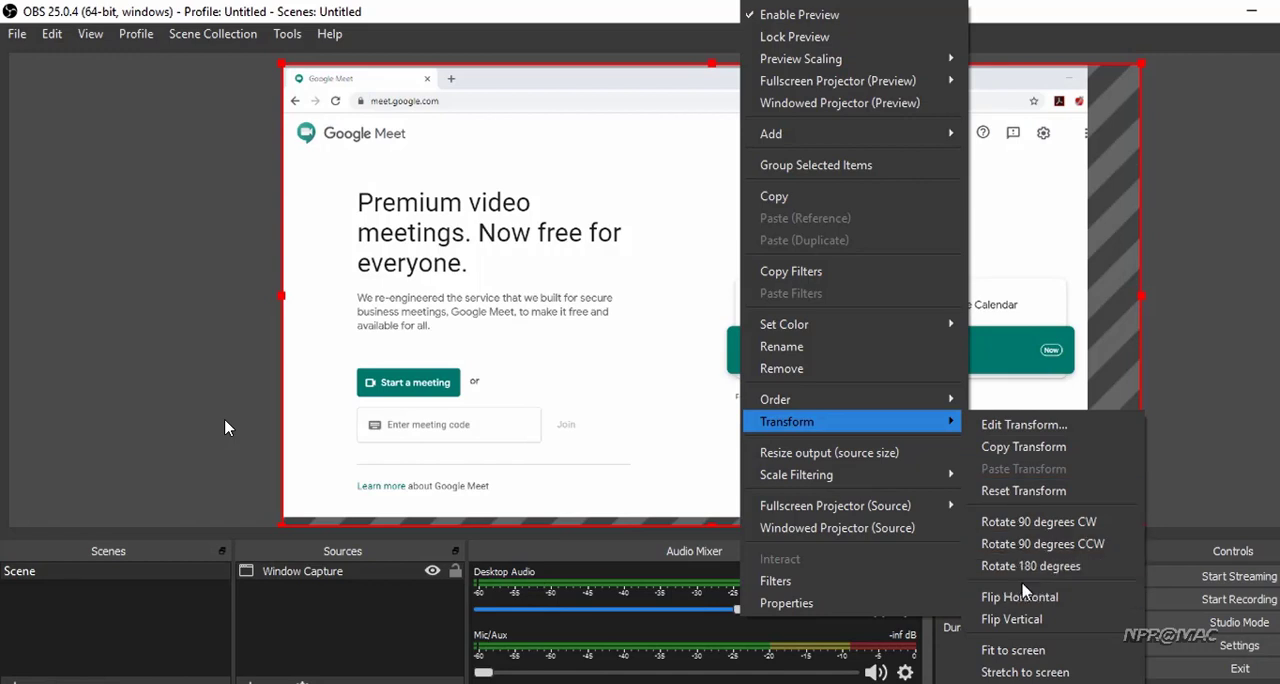
pyautogui.click(1012, 652)
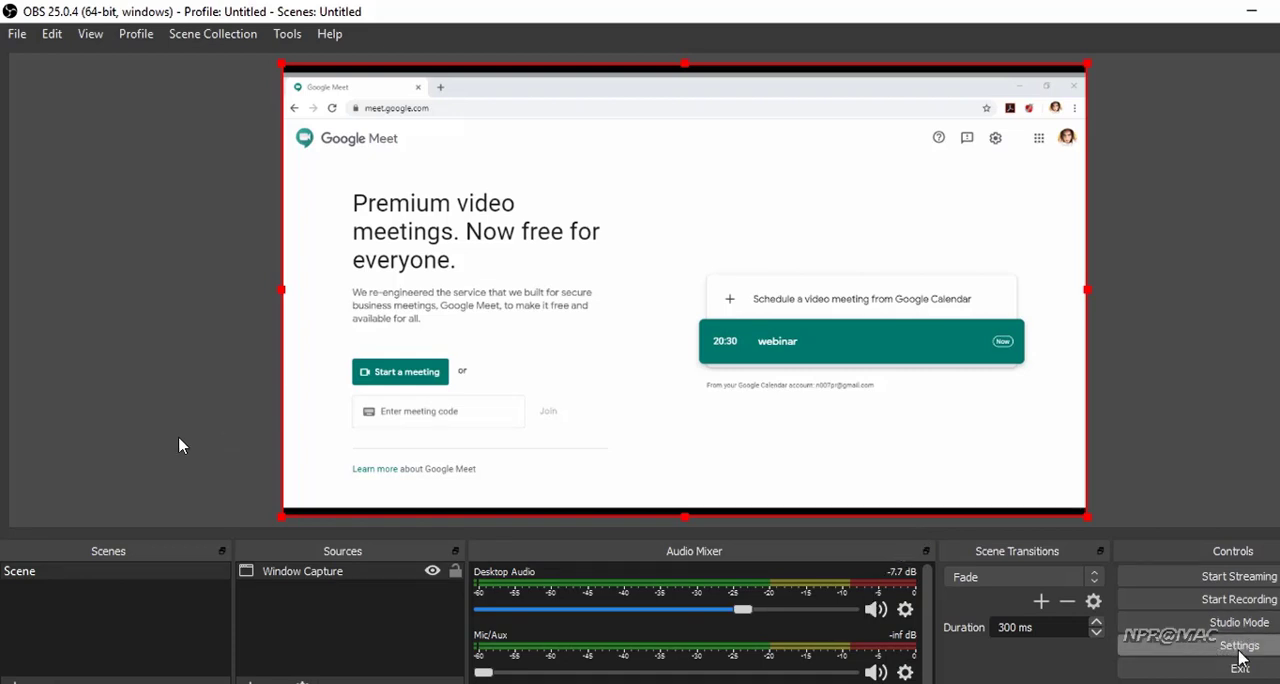
# Set the streaming service to YouTube / YouTube Gaming and the server to the primary YouTube ingest server
pyautogui.click(1239, 648)
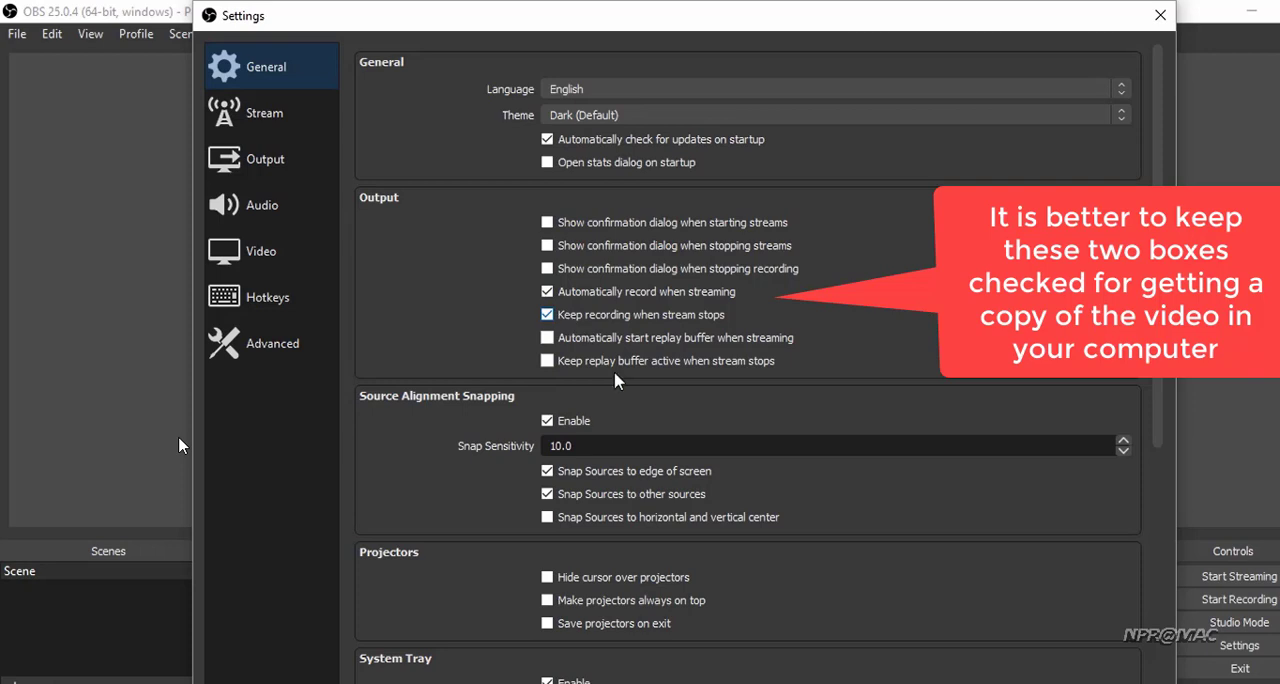
pyautogui.click(286, 137)
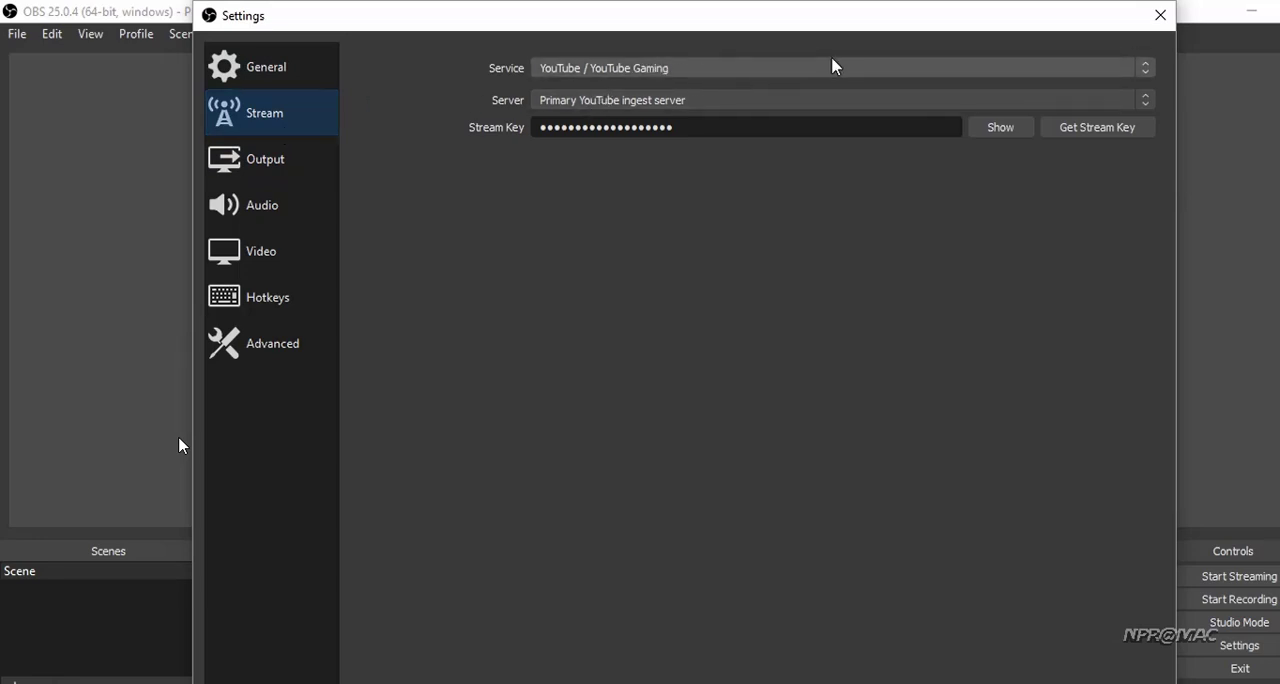
pyautogui.click(855, 65)
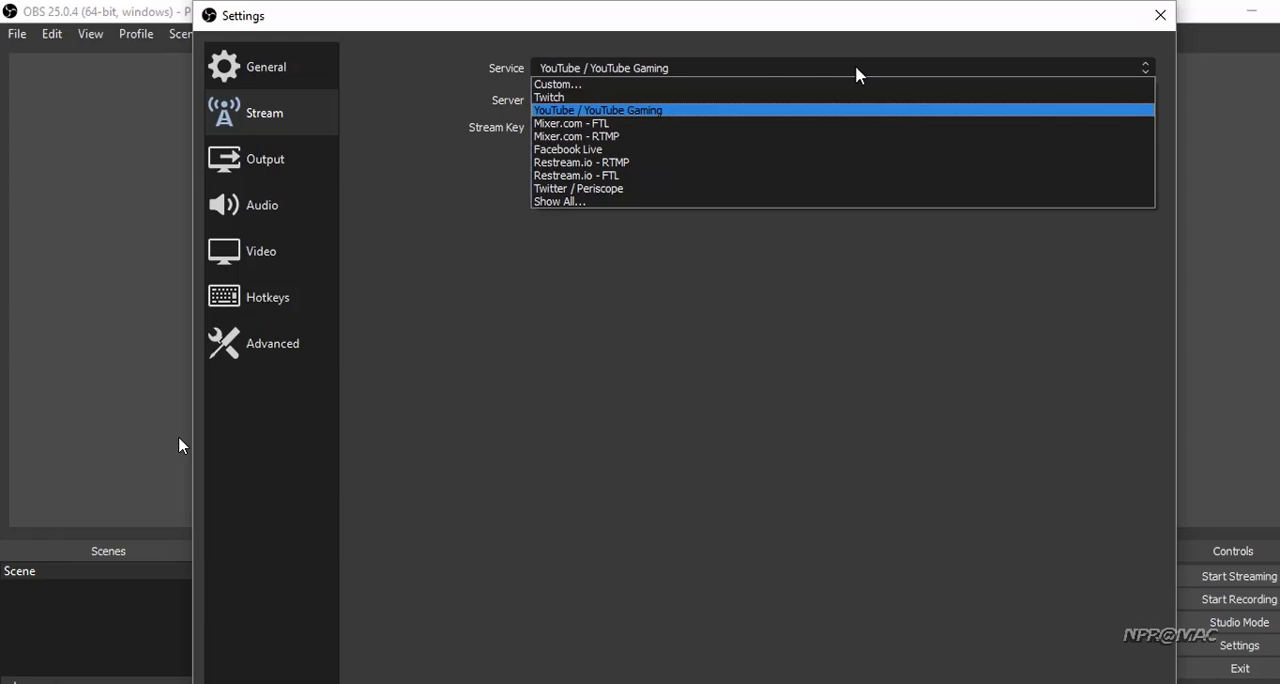
pyautogui.click(728, 111)
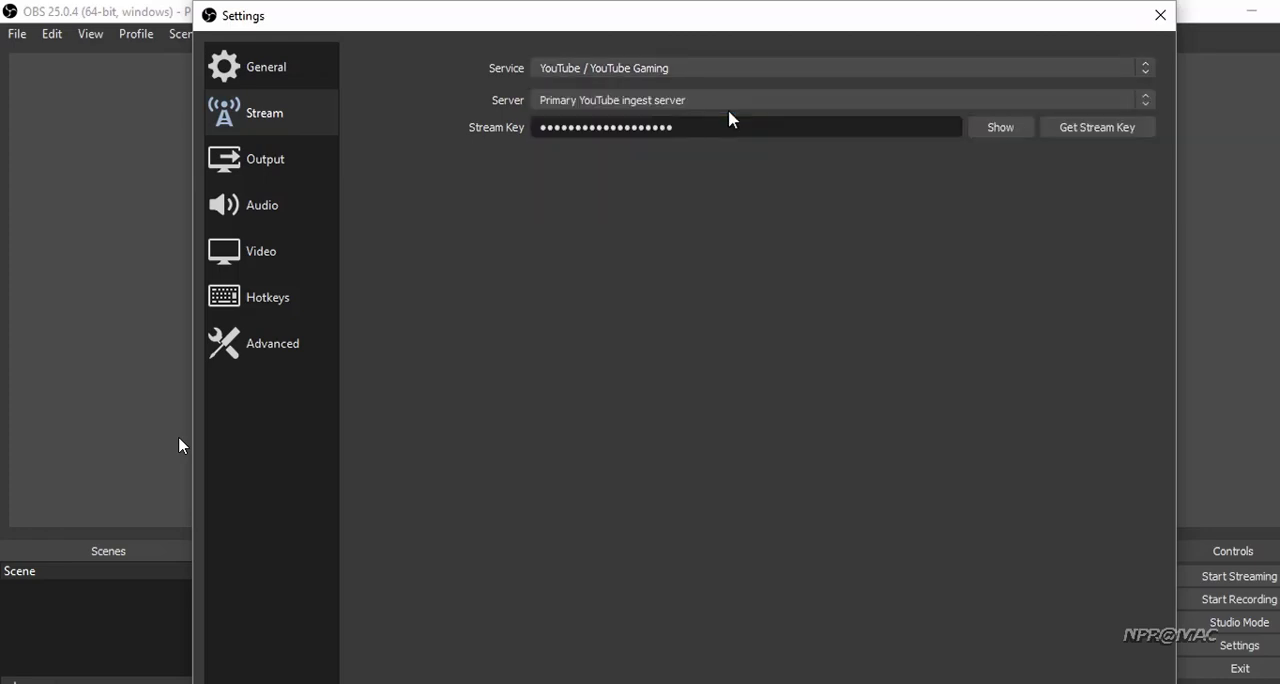
pyautogui.click(611, 103)
pyautogui.click(609, 117)
# Review the output bitrates and recording options, the audio devices, and the video resolution and FPS settings
pyautogui.click(287, 174)
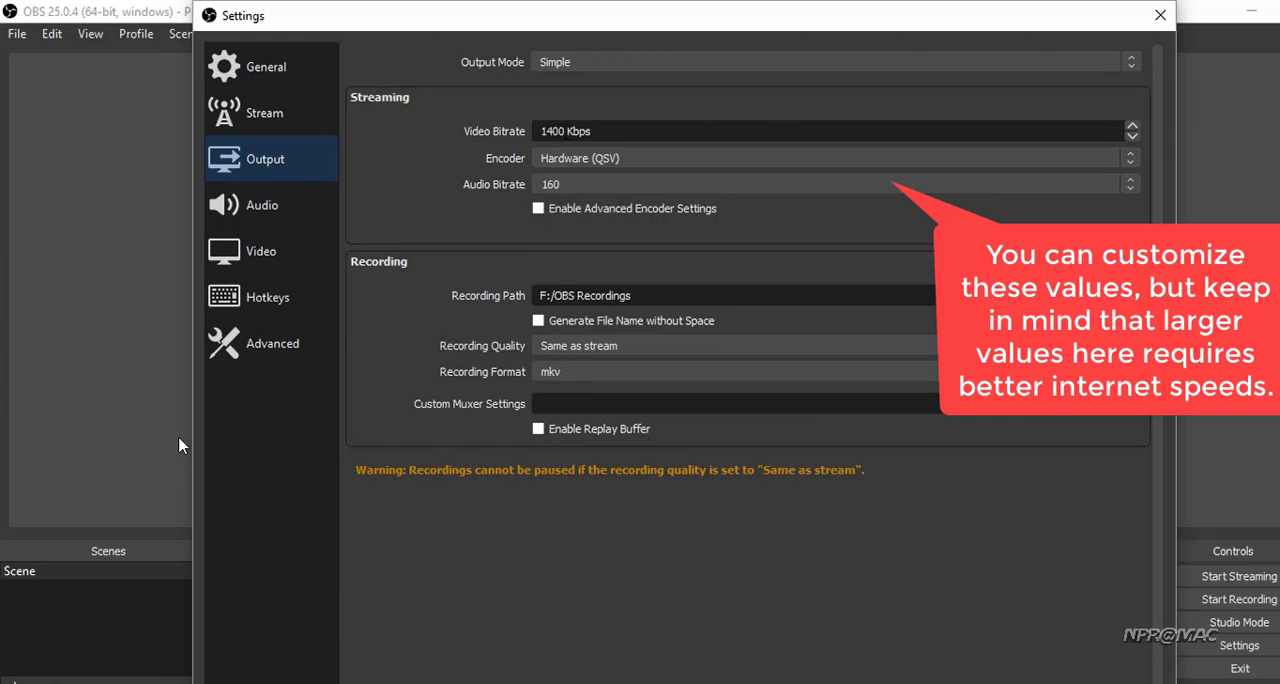
pyautogui.click(572, 131)
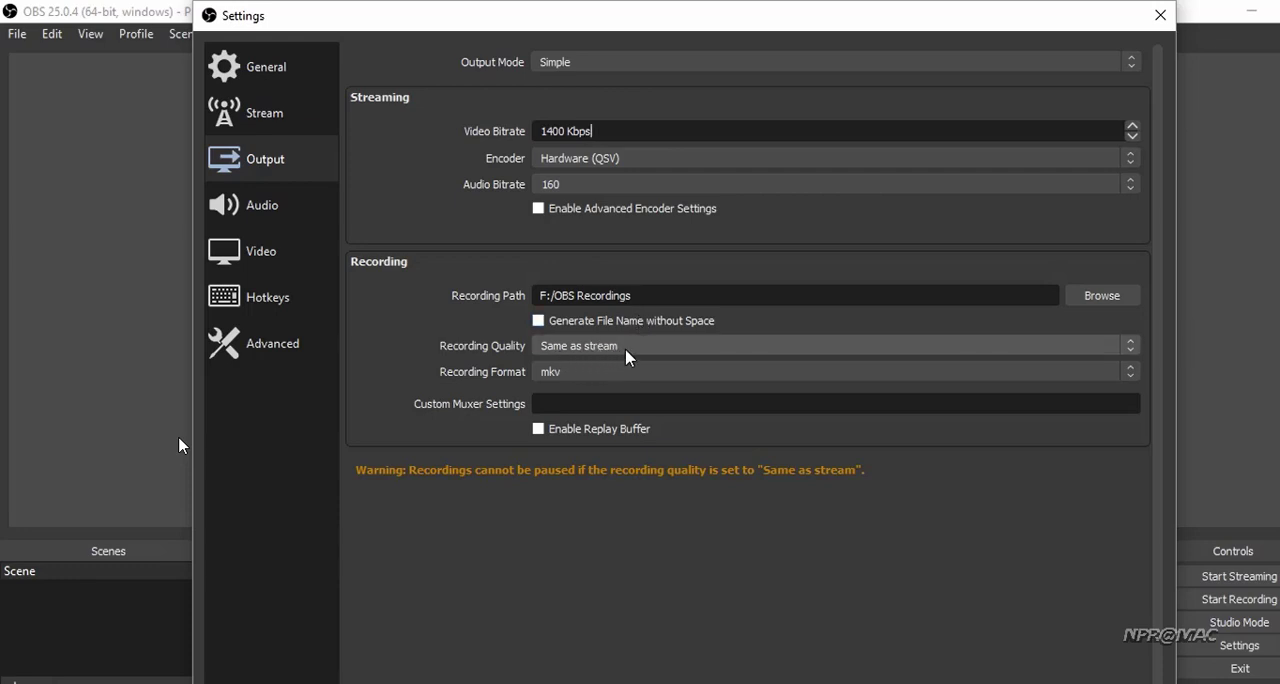
pyautogui.click(268, 205)
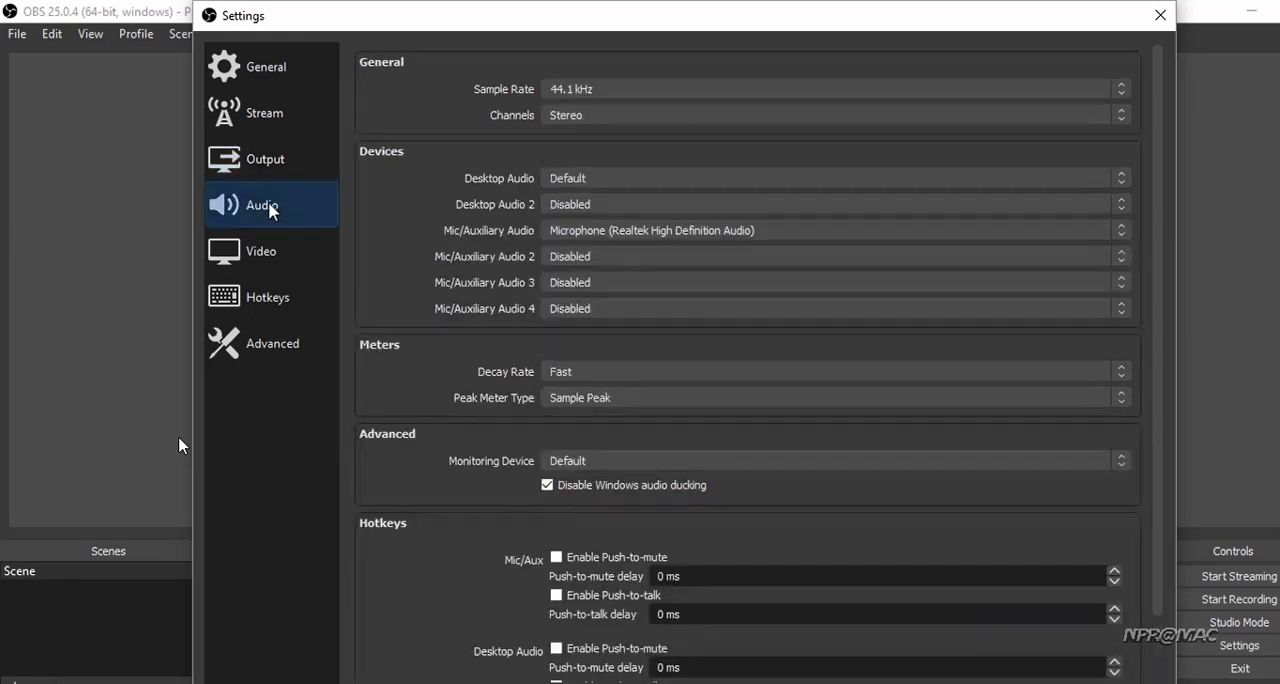
pyautogui.click(279, 259)
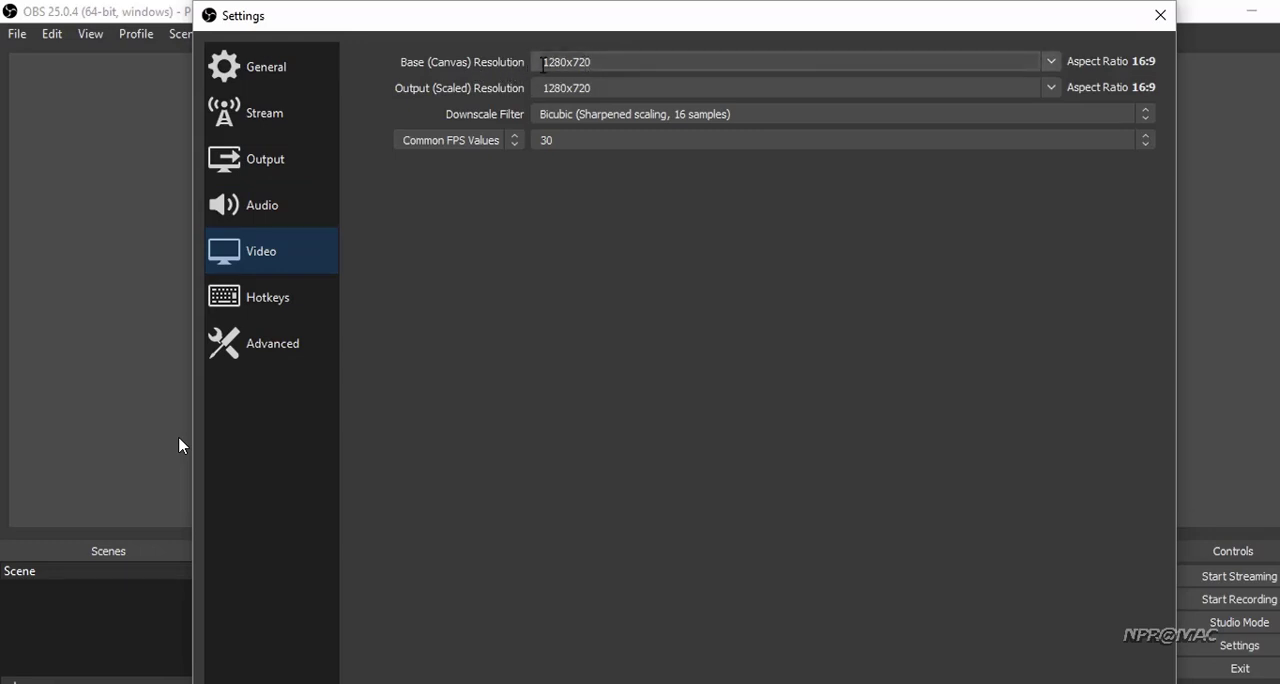
# Set the base canvas resolution to 1280x720 and close the OBS settings
pyautogui.click(1056, 61)
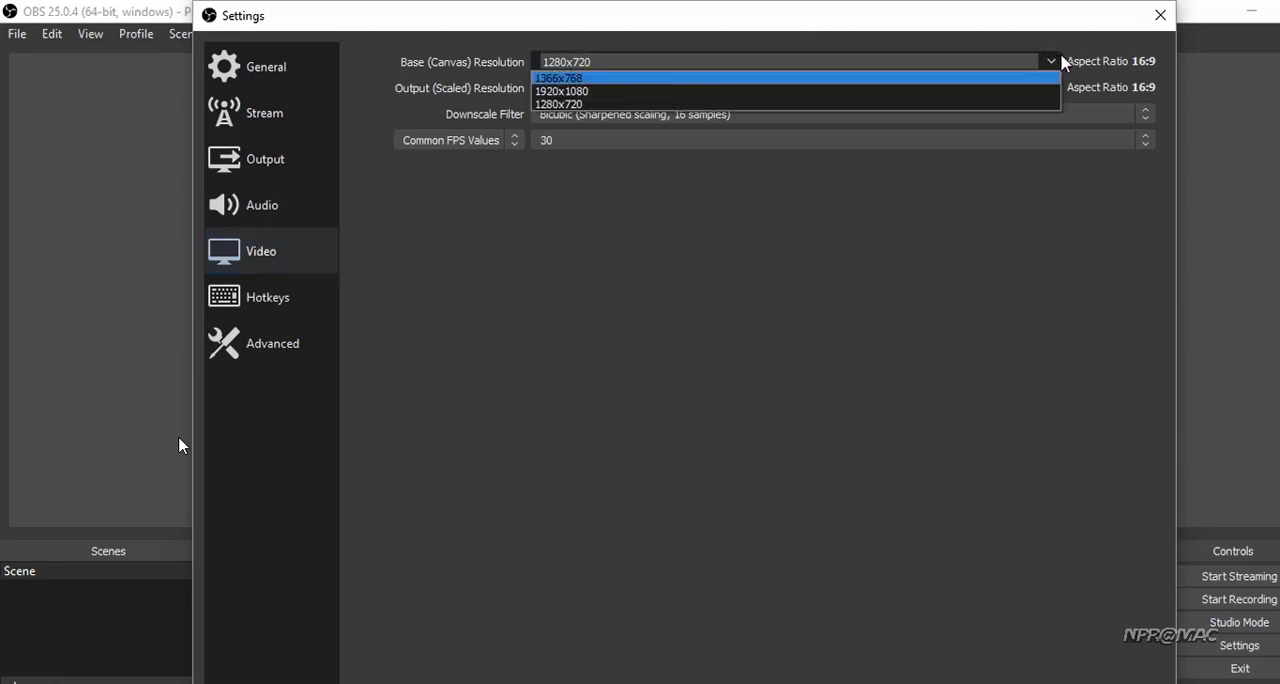
pyautogui.click(691, 104)
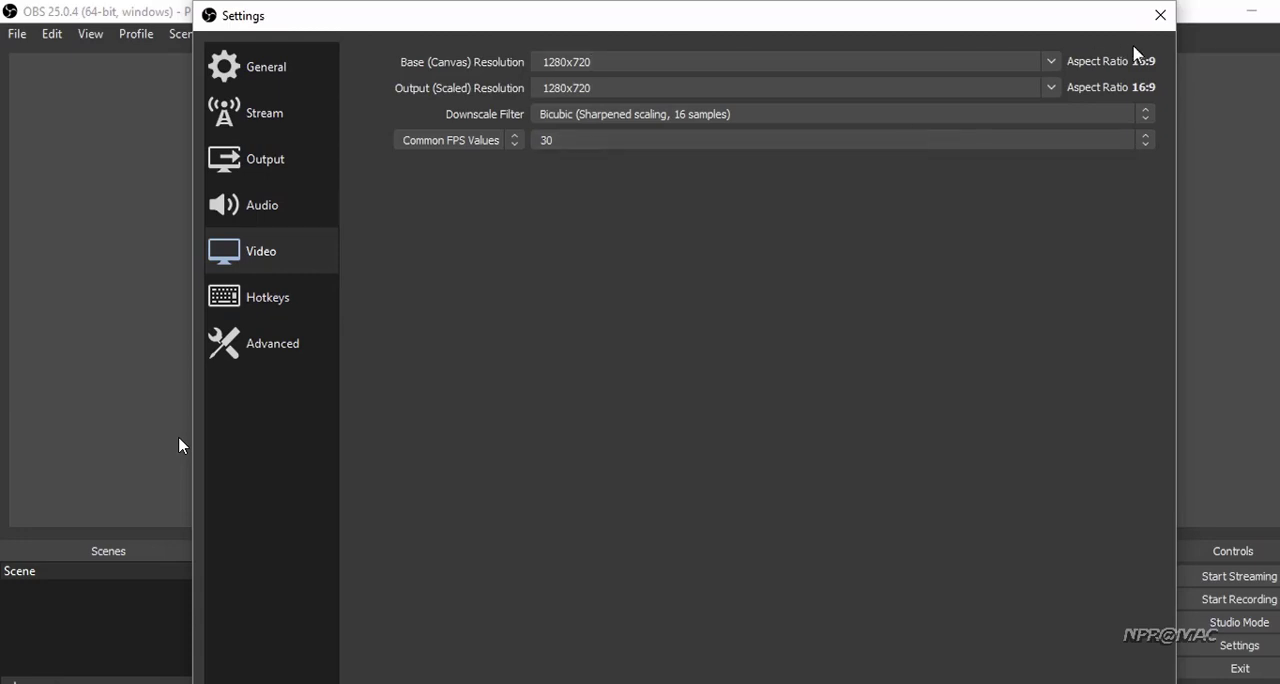
pyautogui.click(1160, 15)
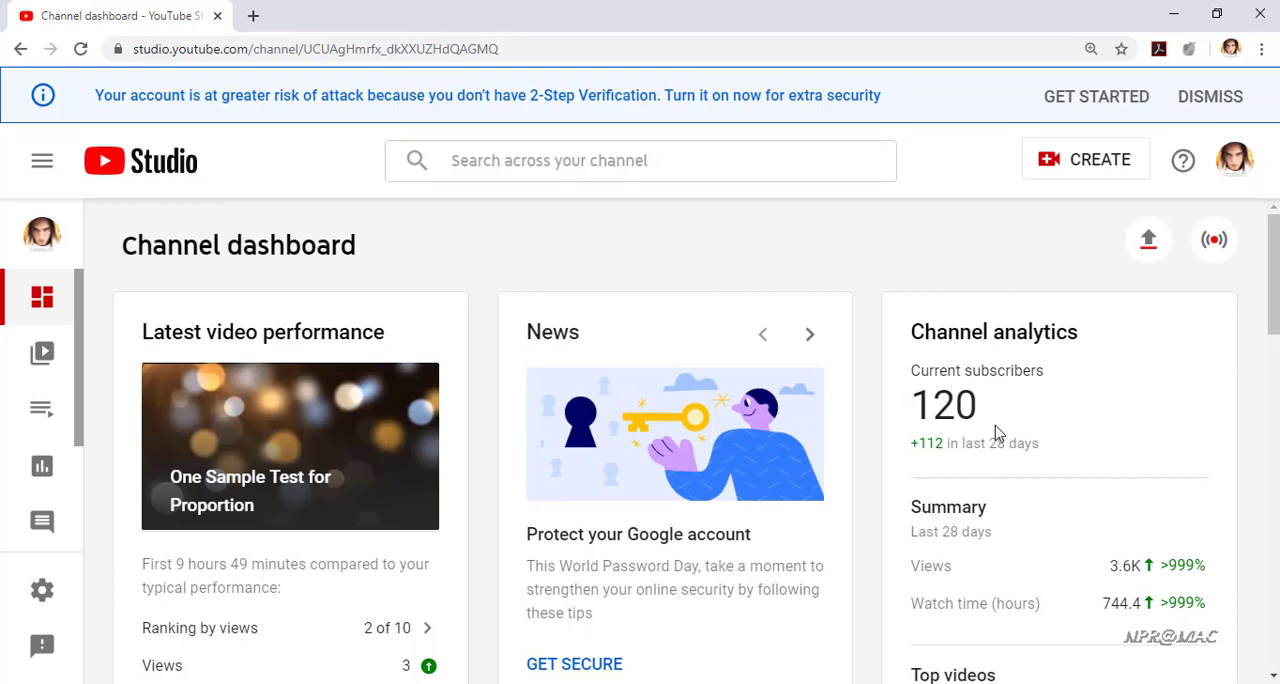
# In YouTube Studio, start a new live stream titled "trial" with Unlisted visibility and enable scheduling for later
pyautogui.click(1203, 258)
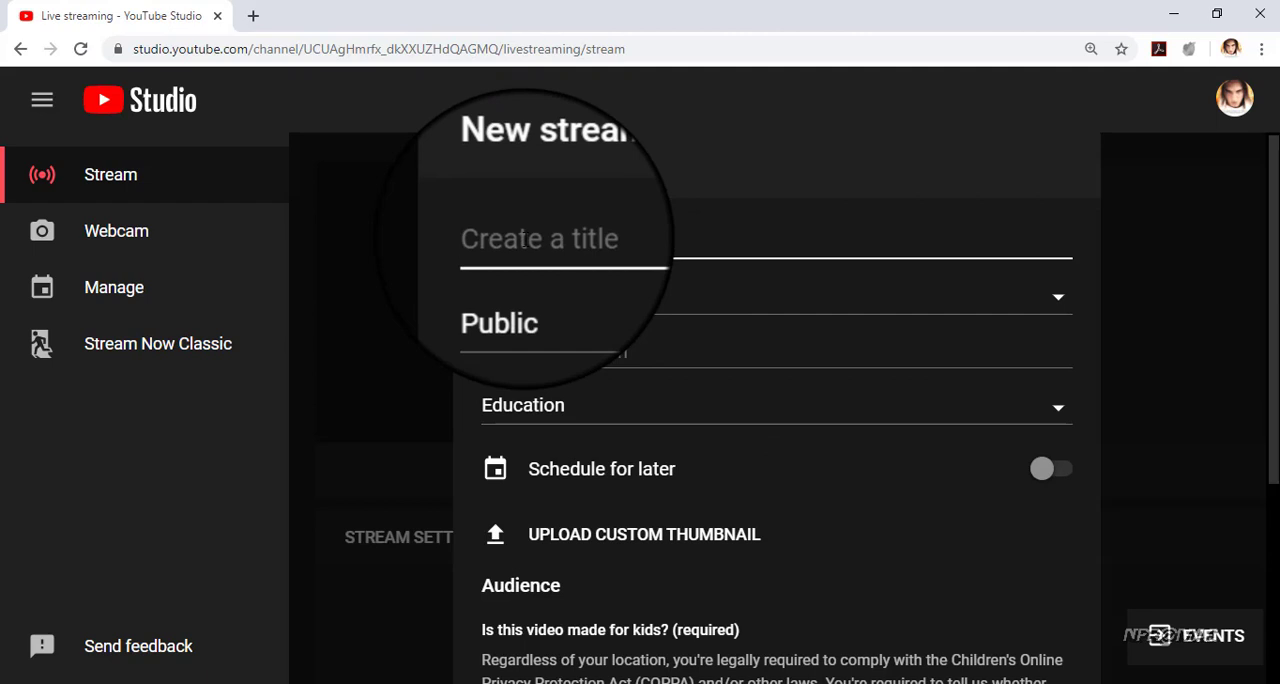
pyautogui.write('tr')
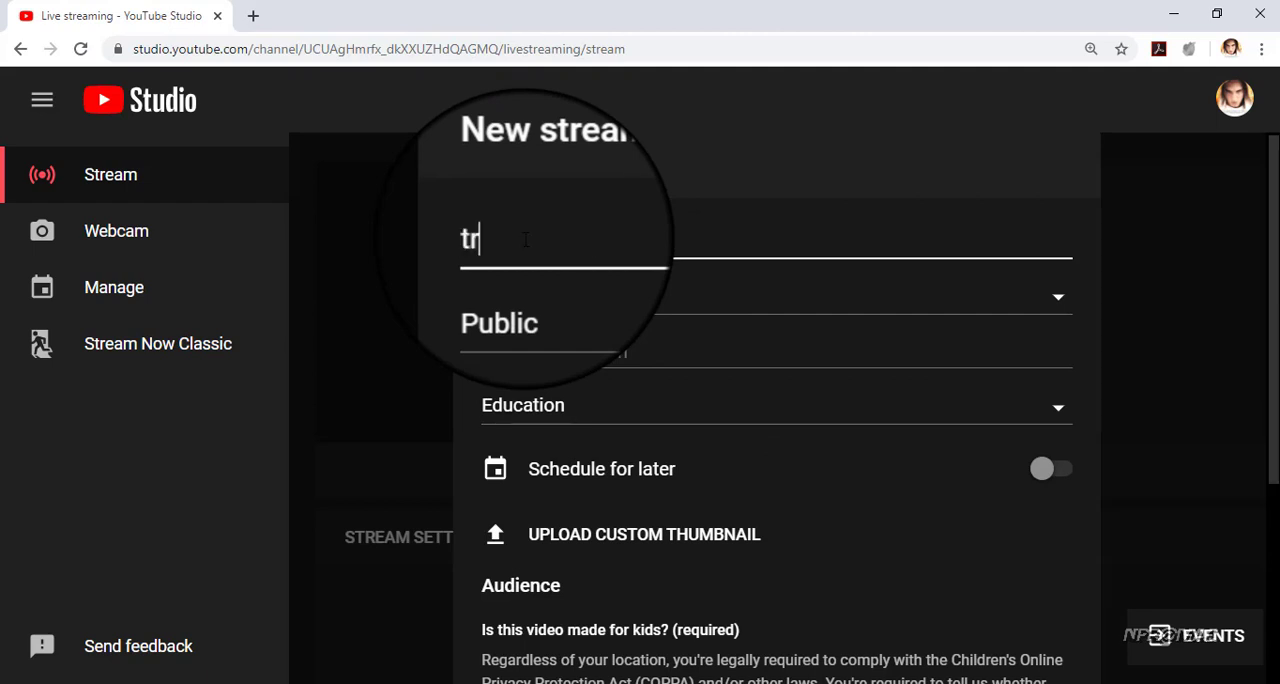
pyautogui.write('ial')
pyautogui.click(689, 306)
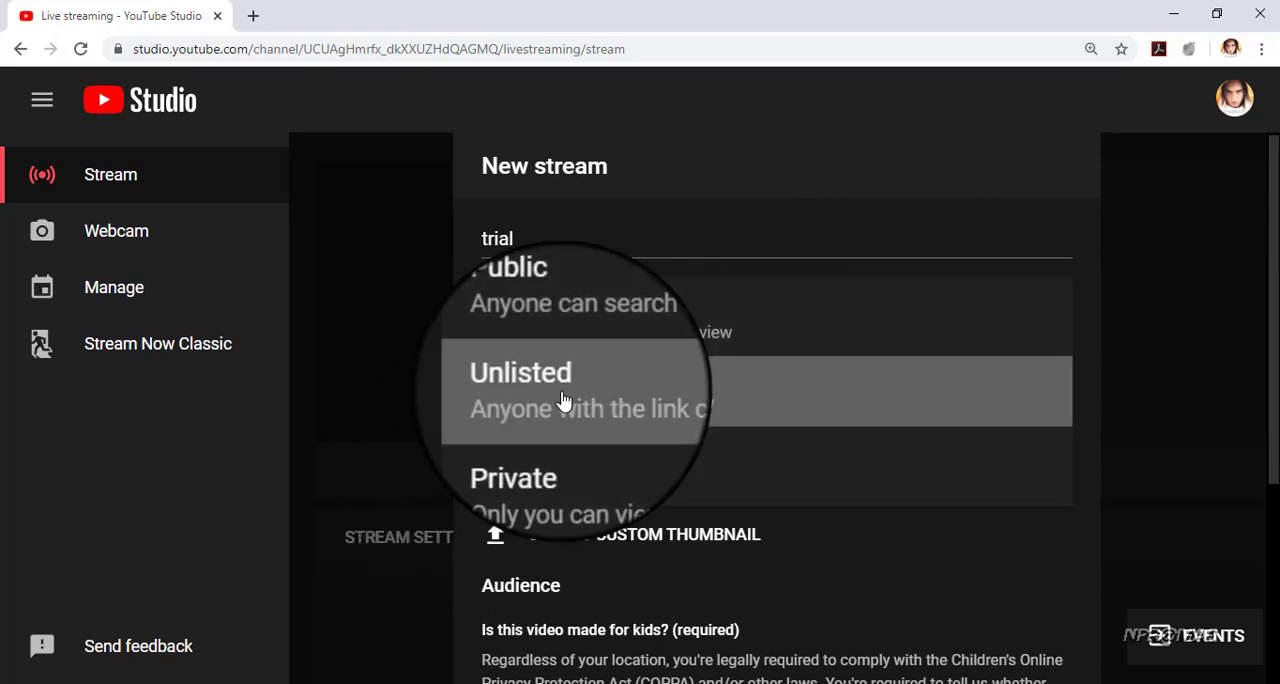
pyautogui.click(565, 400)
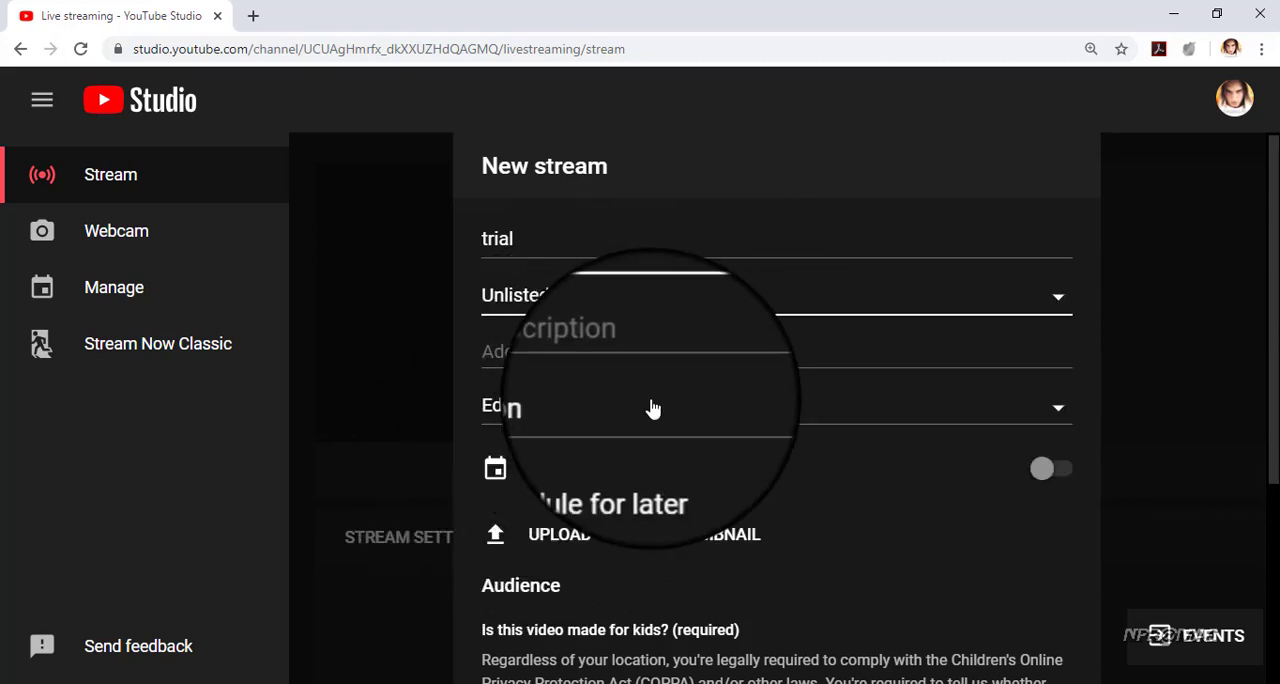
pyautogui.click(1055, 470)
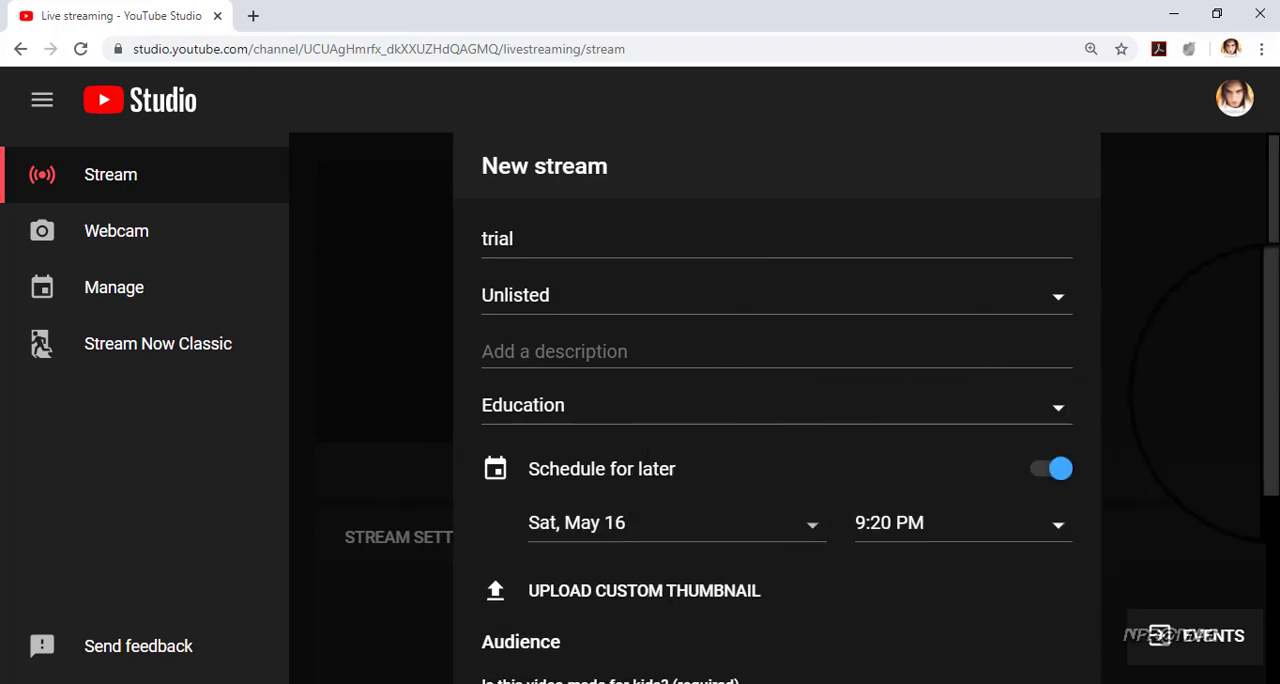
# Mark the new stream as not made for kids and create the stream
pyautogui.scroll(-3, 1274, 402)
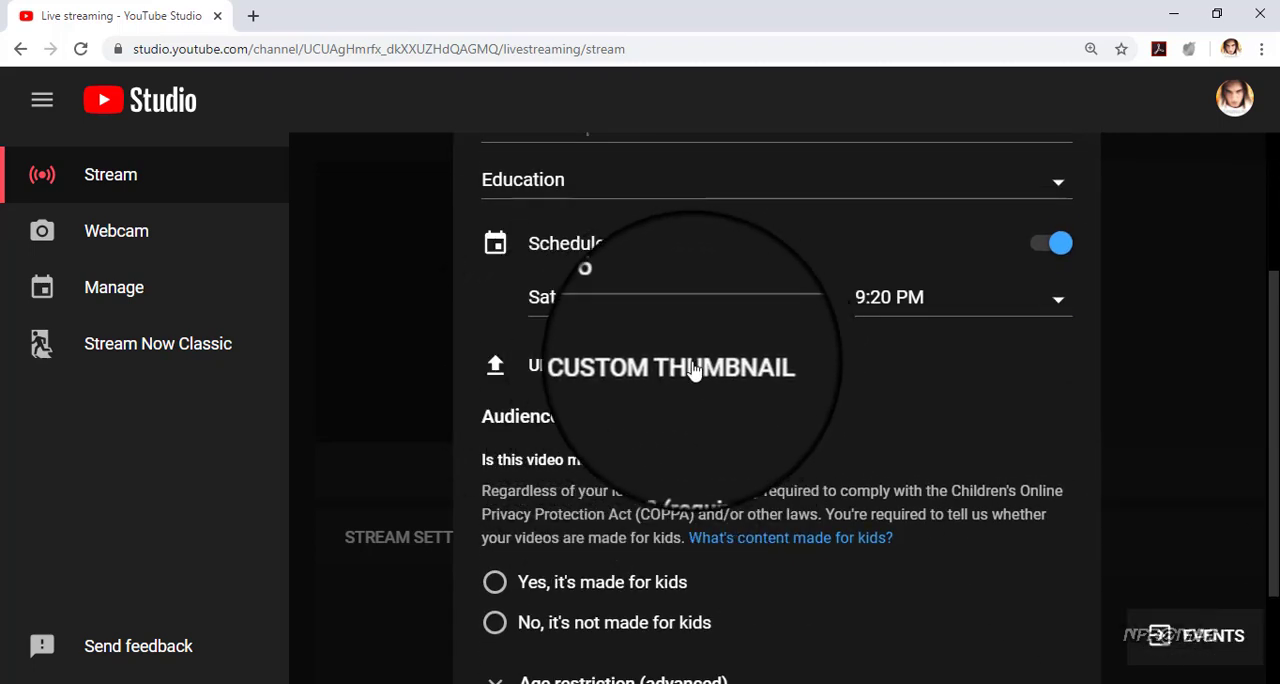
pyautogui.click(496, 626)
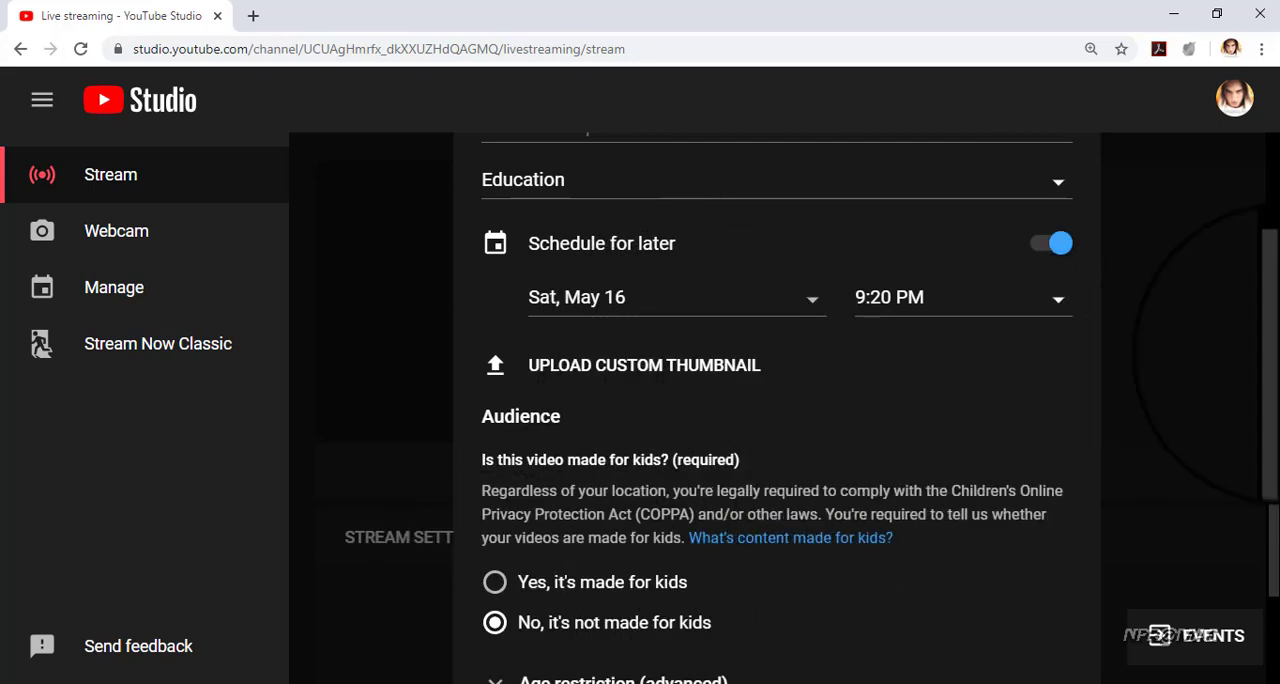
pyautogui.moveTo(1275, 367); pyautogui.dragTo(1262, 480)
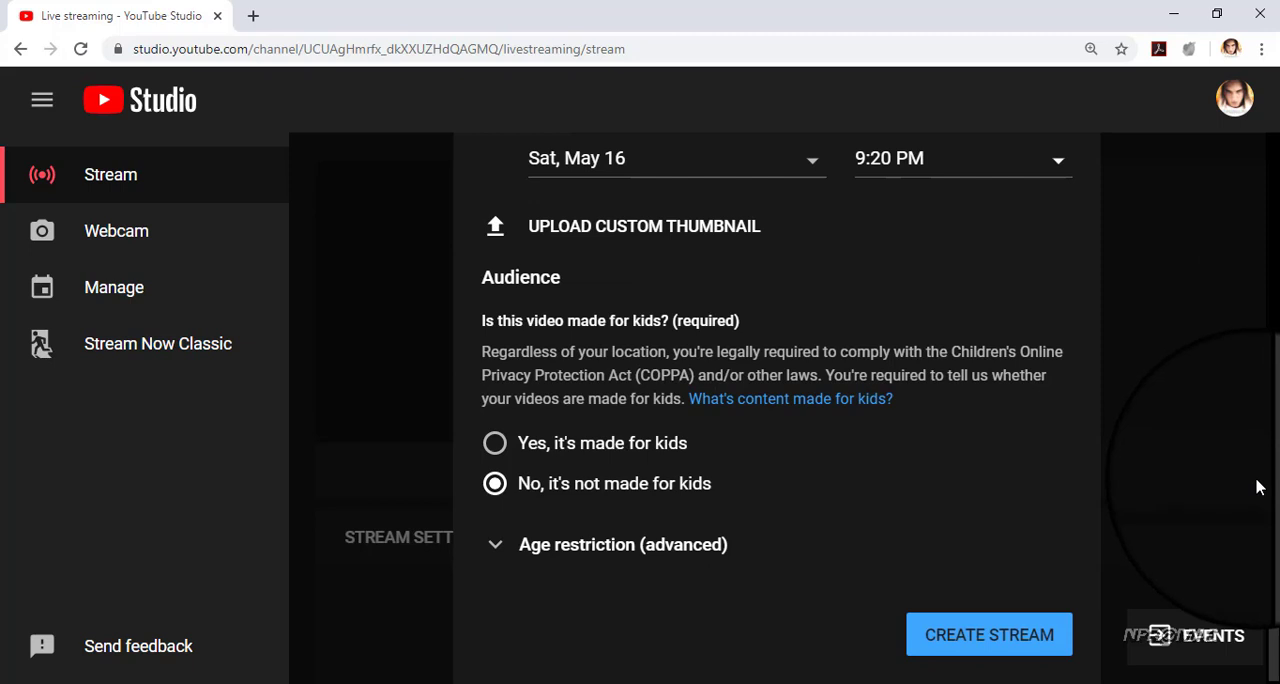
pyautogui.click(955, 632)
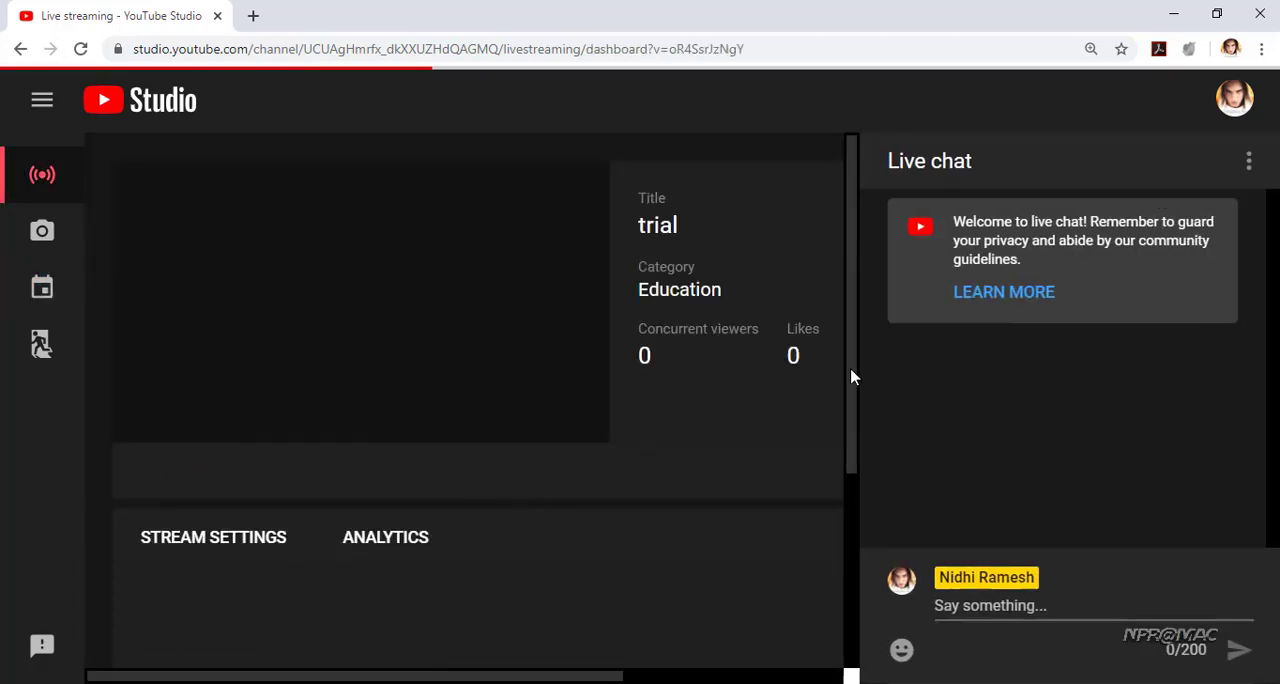
# Review the stream settings on the dashboard and copy the auto-generated stream key for the encoder
pyautogui.moveTo(851, 377); pyautogui.dragTo(826, 628)
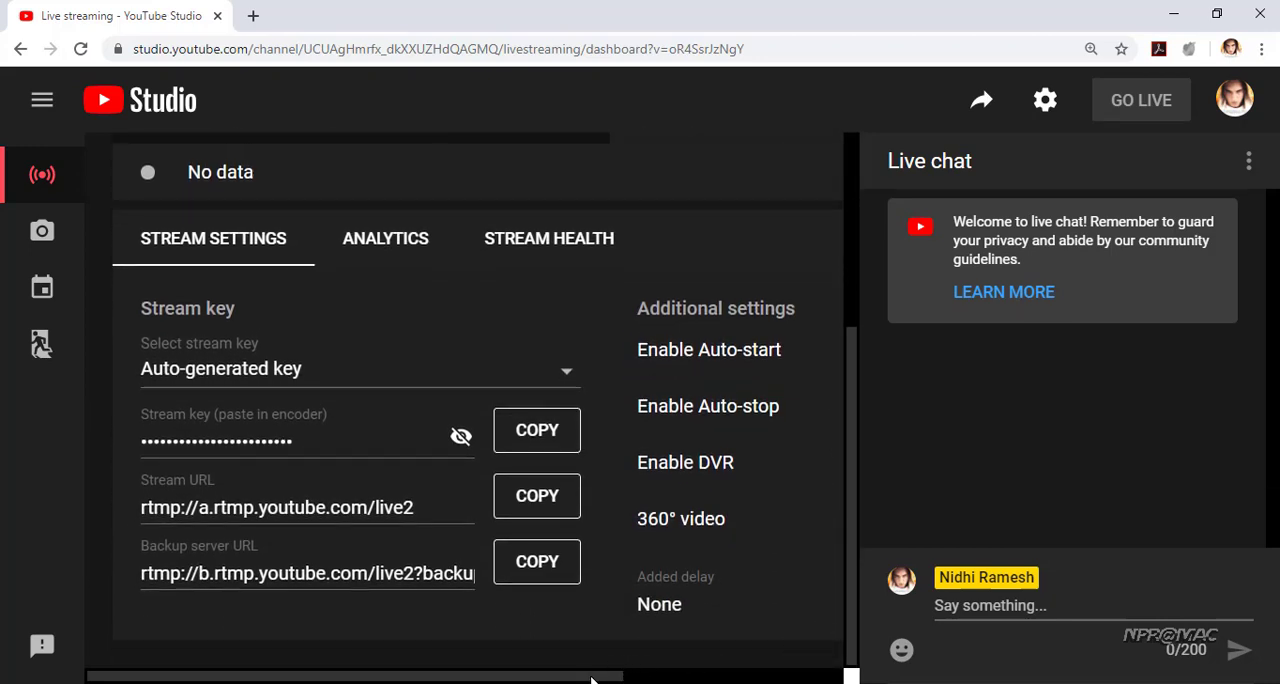
pyautogui.moveTo(590, 680)
pyautogui.mouseDown()
pyautogui.moveTo(797, 680)
pyautogui.moveTo(593, 680)
pyautogui.mouseUp()
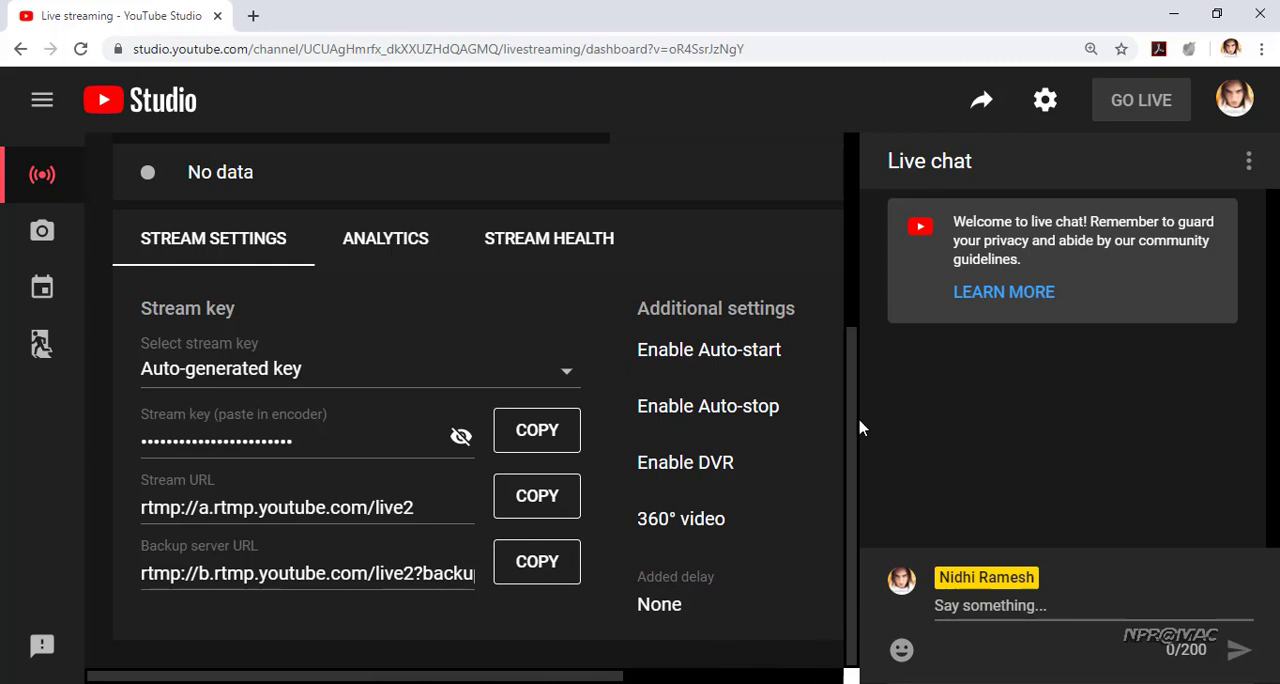
pyautogui.moveTo(850, 405); pyautogui.dragTo(829, 209)
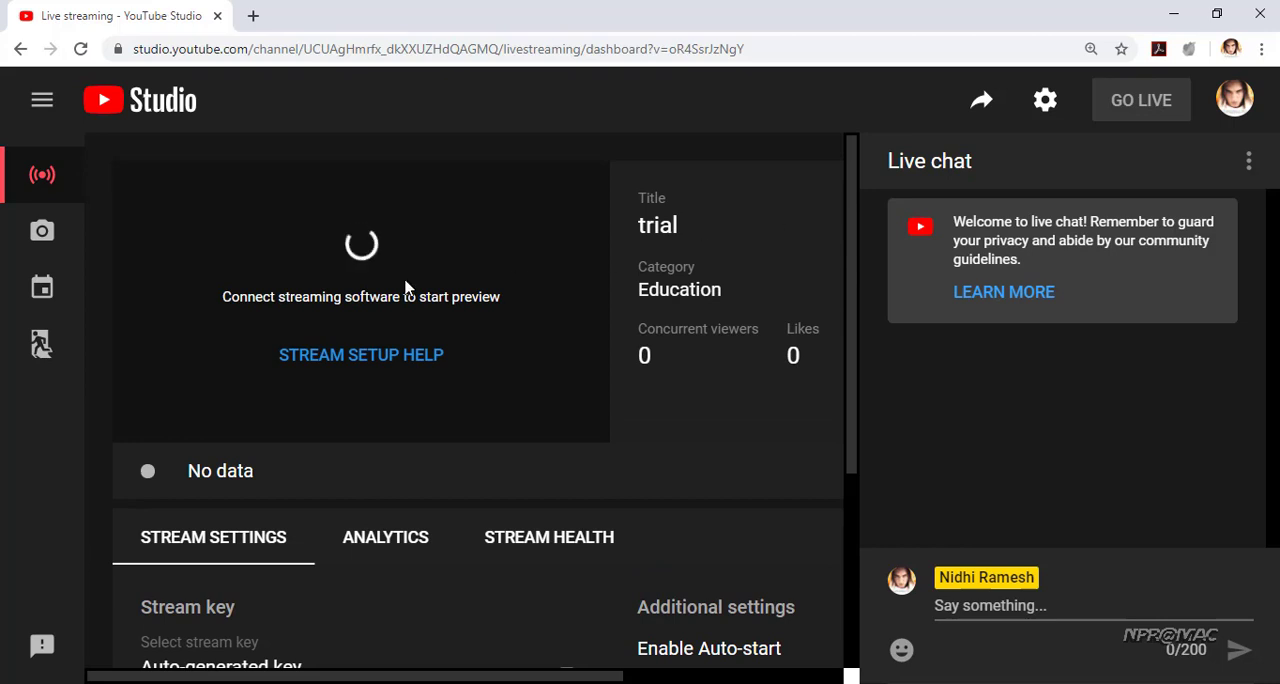
pyautogui.scroll(-2, 560, 420)
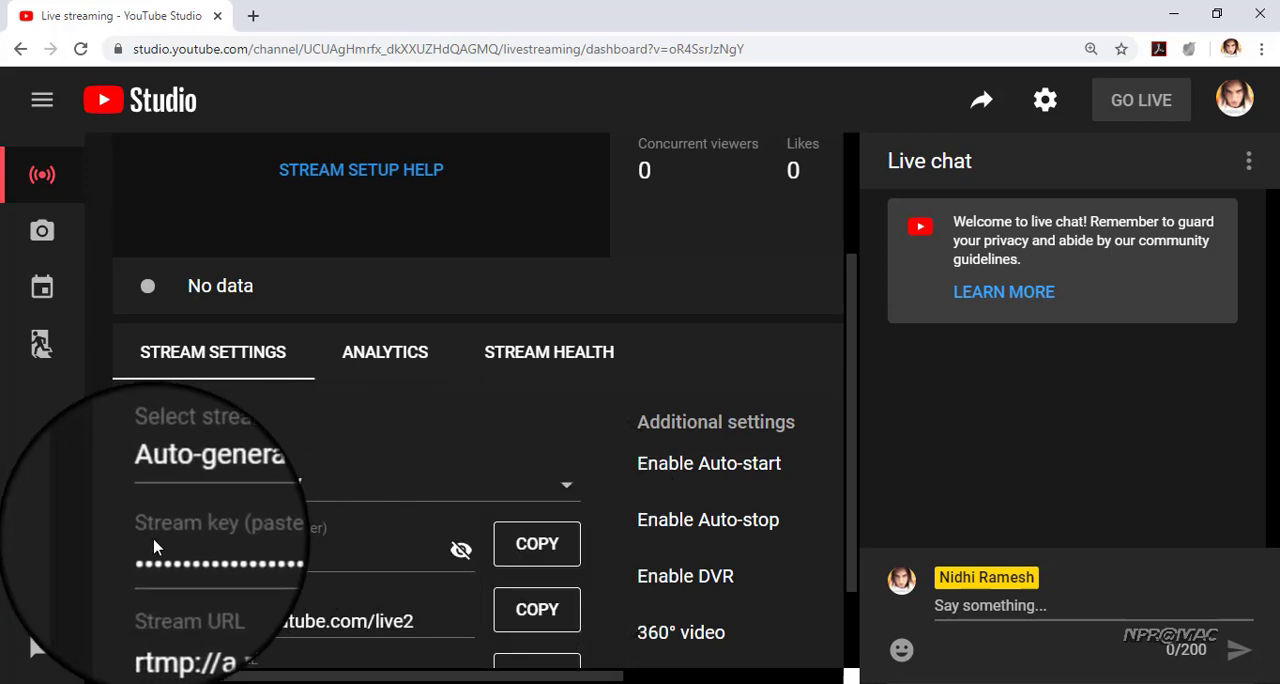
pyautogui.click(184, 549)
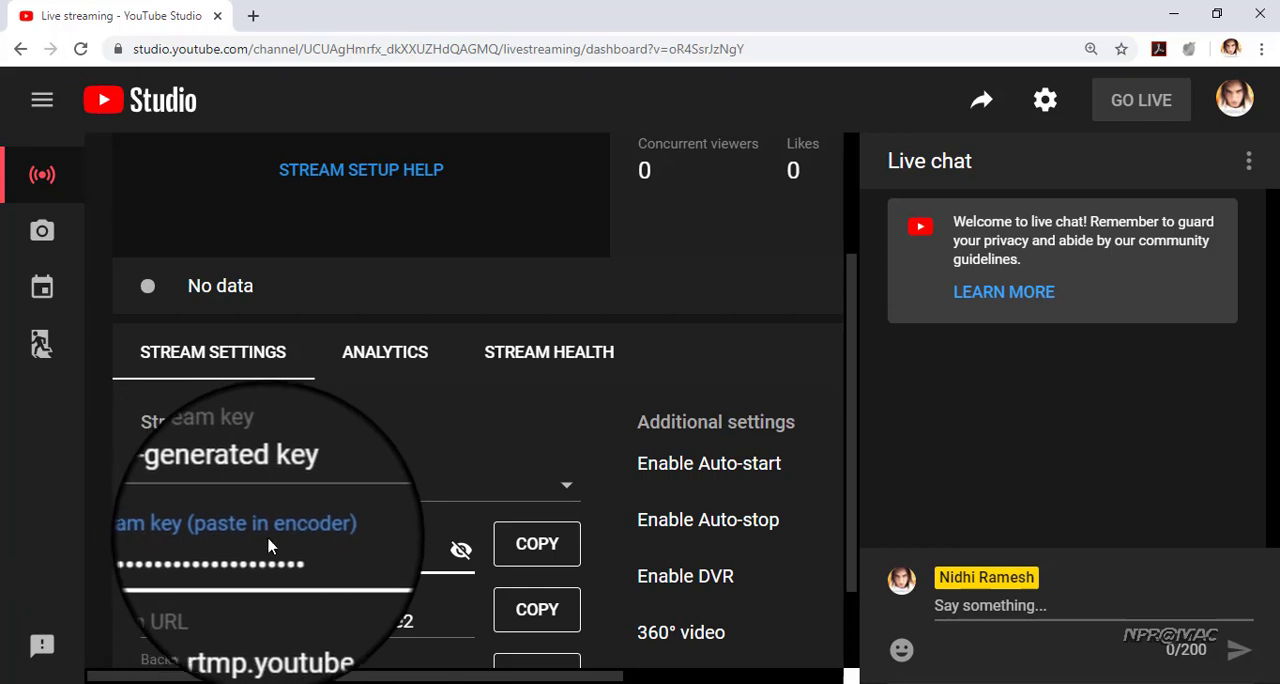
pyautogui.click(537, 548)
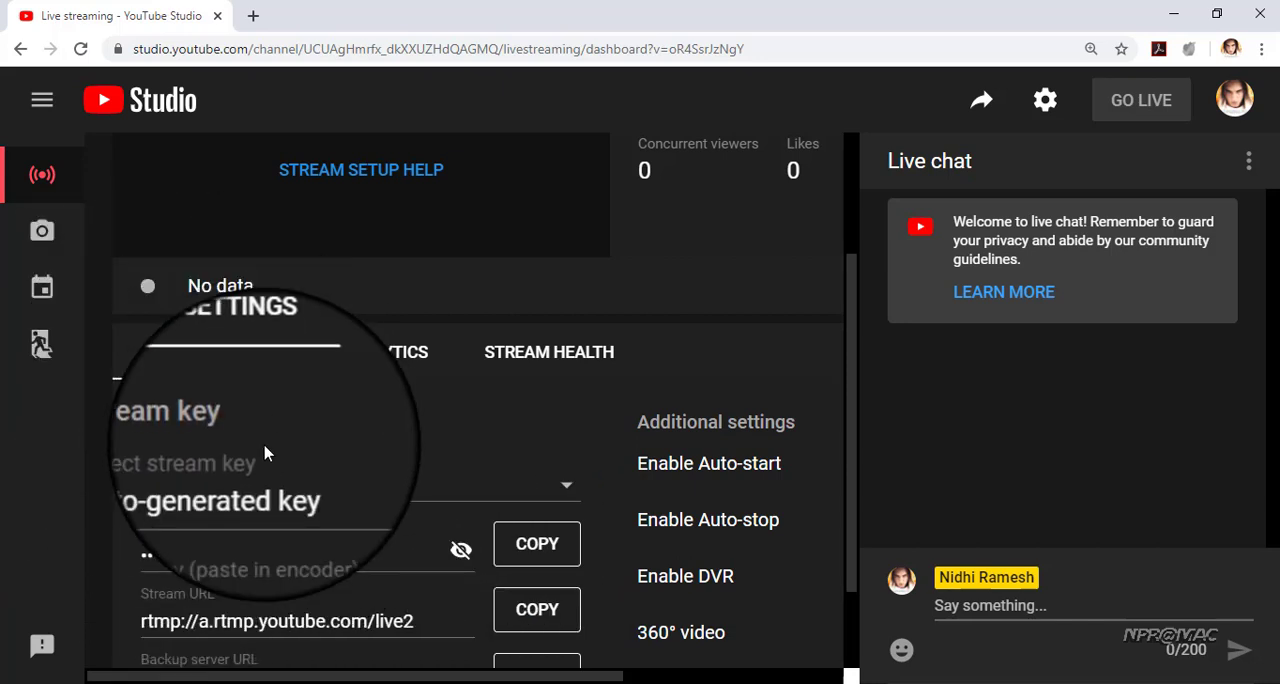
# Get the shareable link of the upcoming "trial" stream from the list of managed live streams
pyautogui.click(44, 300)
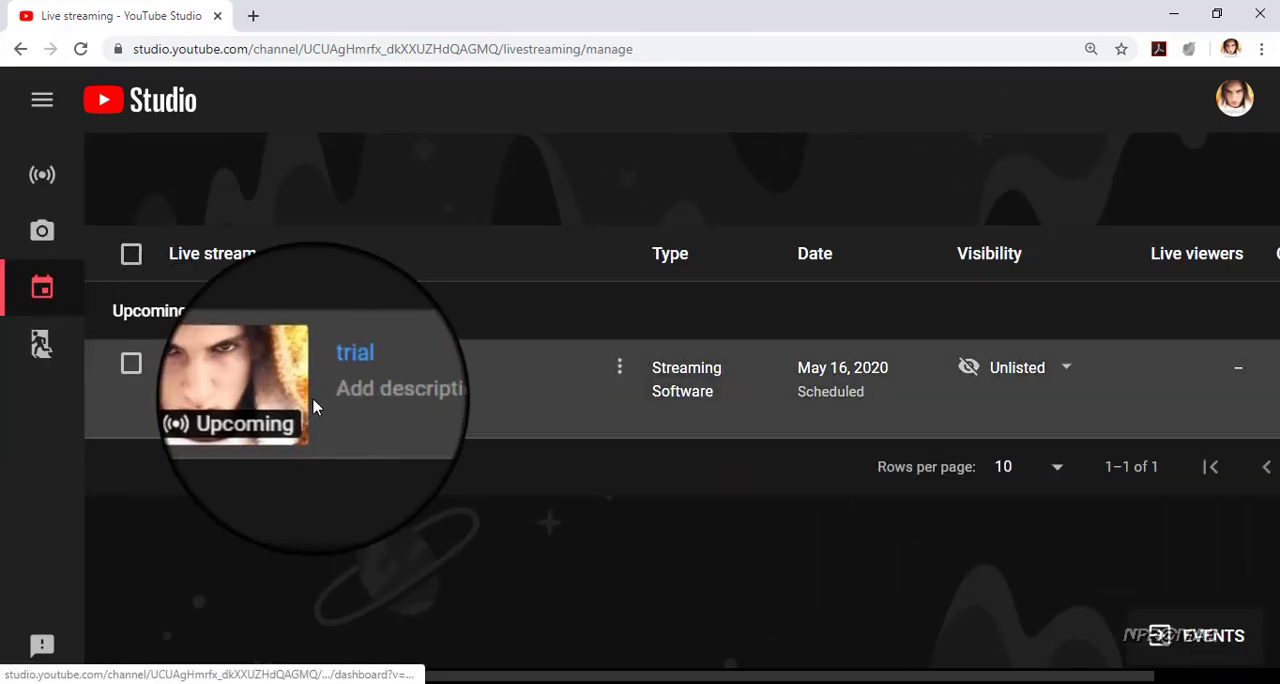
pyautogui.click(615, 381)
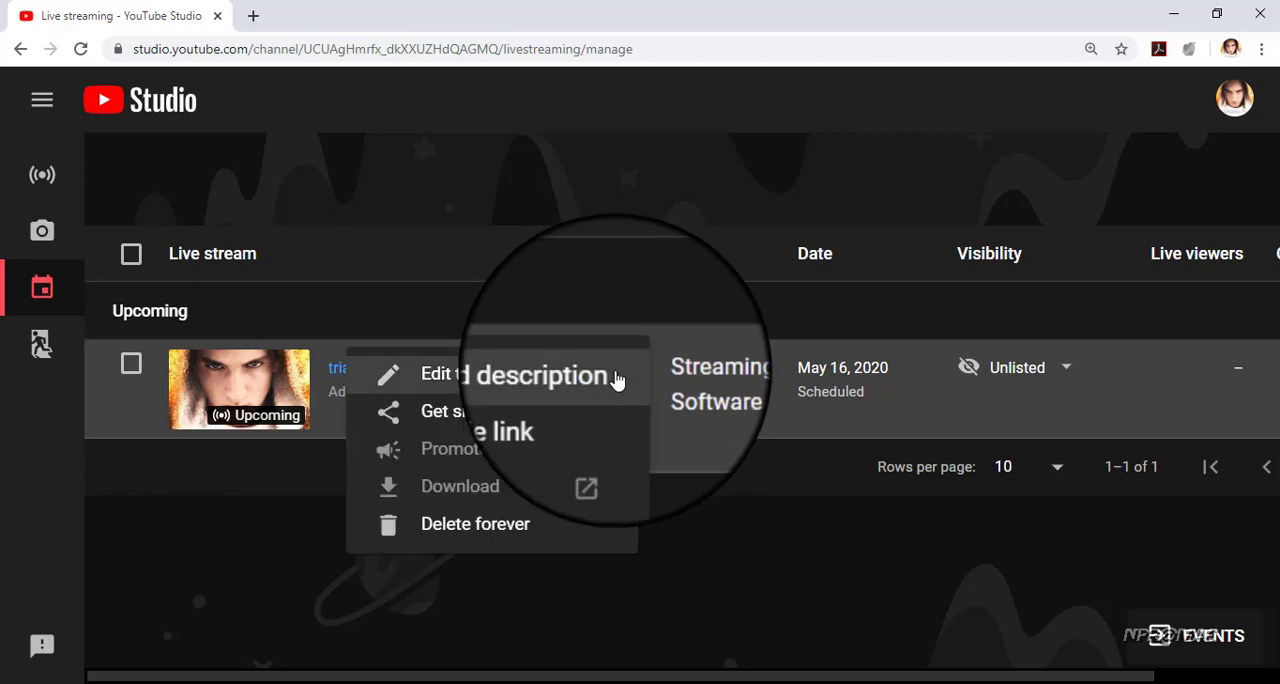
pyautogui.click(500, 420)
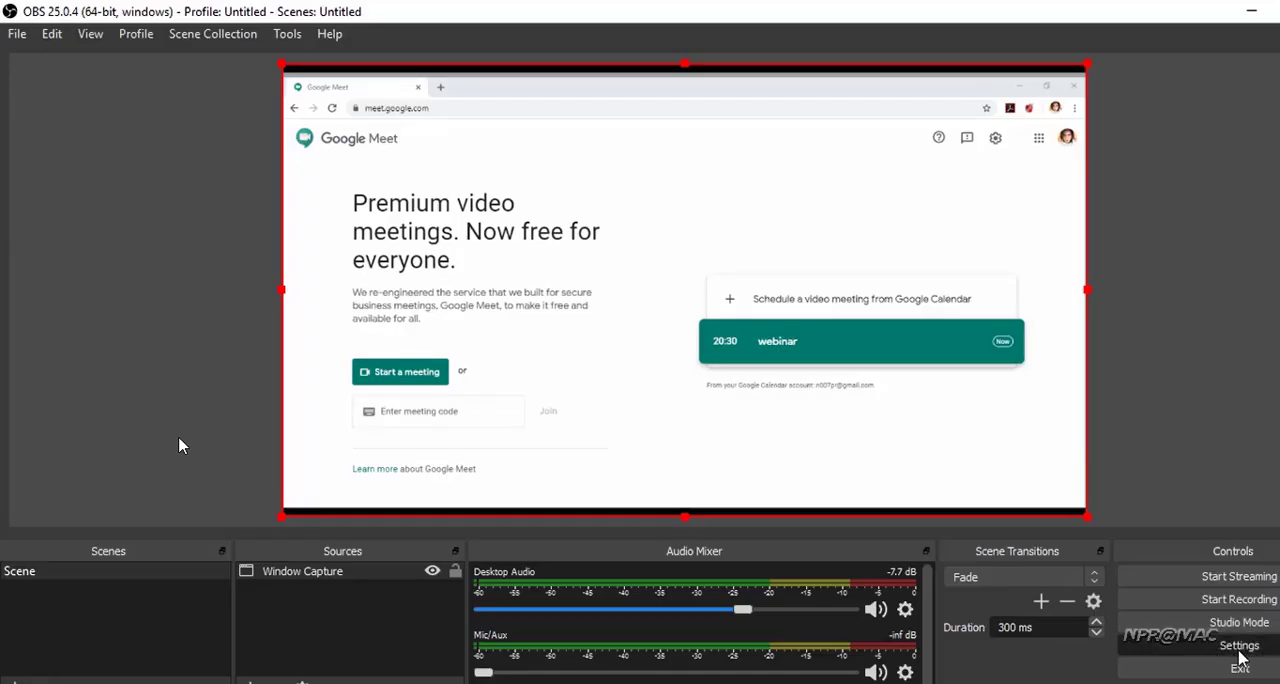
# Switch to OBS Studio and open its Stream settings
pyautogui.click(1239, 647)
pyautogui.click(302, 115)
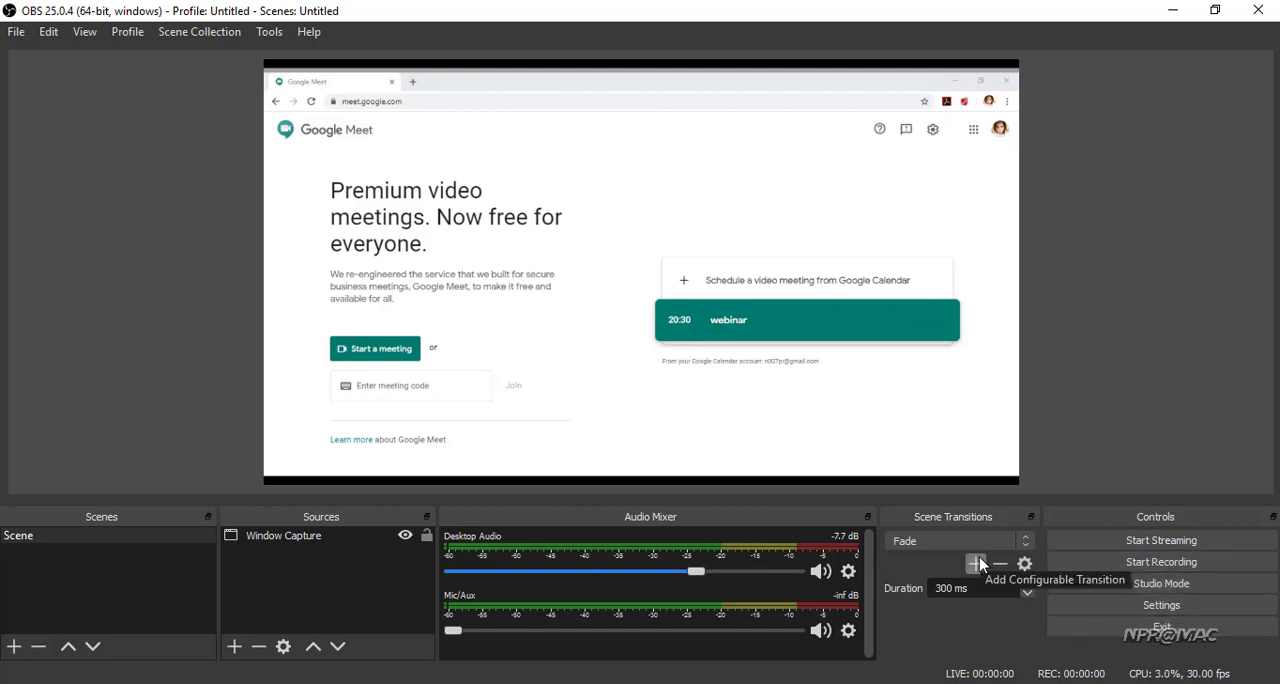
# Switch back to YouTube Studio and show the preview area of the "trial" stream's dashboard
pyautogui.click(440, 682)
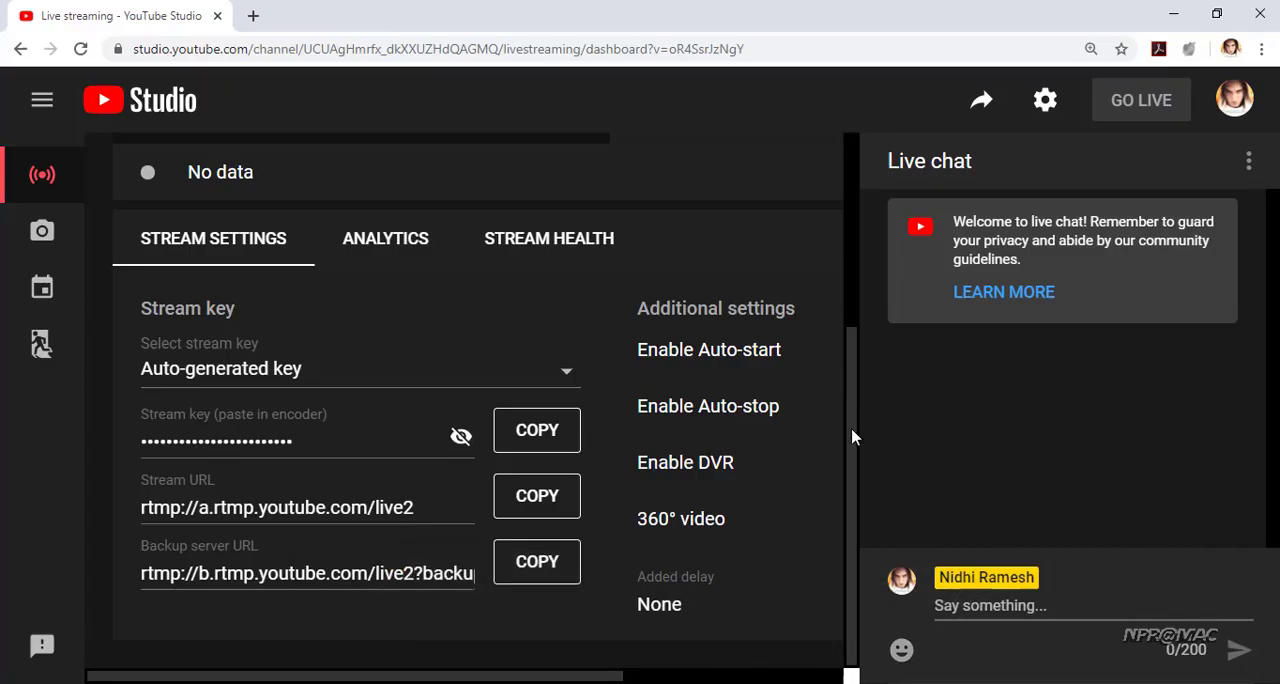
pyautogui.scroll(3, 850, 400)
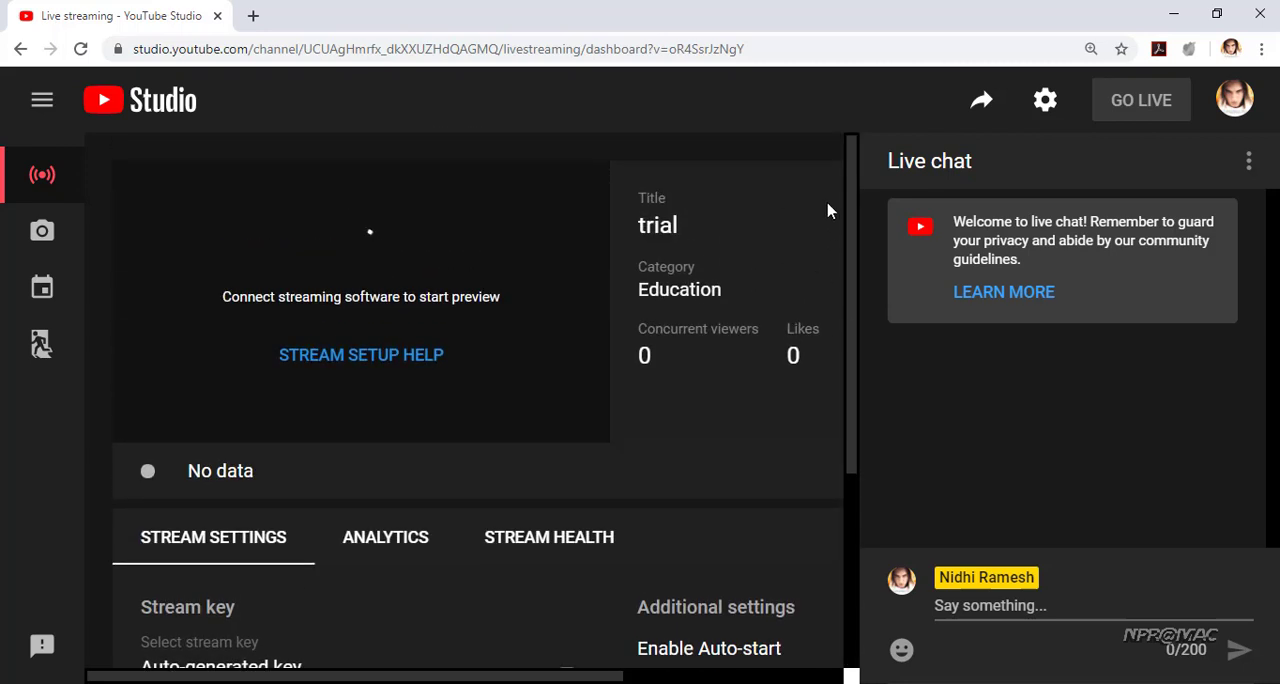